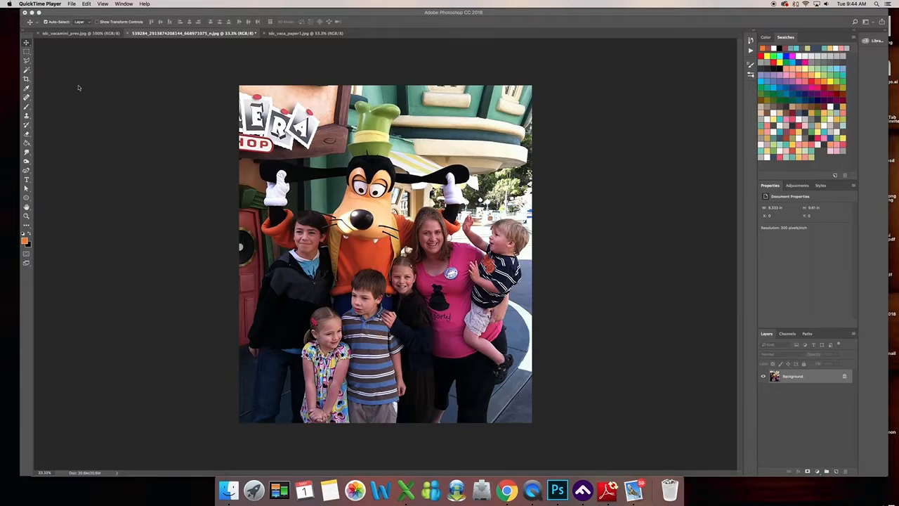
Review the scrapbook kit preview tdc_vacamini_prev.jpg and return to the color group photo
left_click(59, 37)
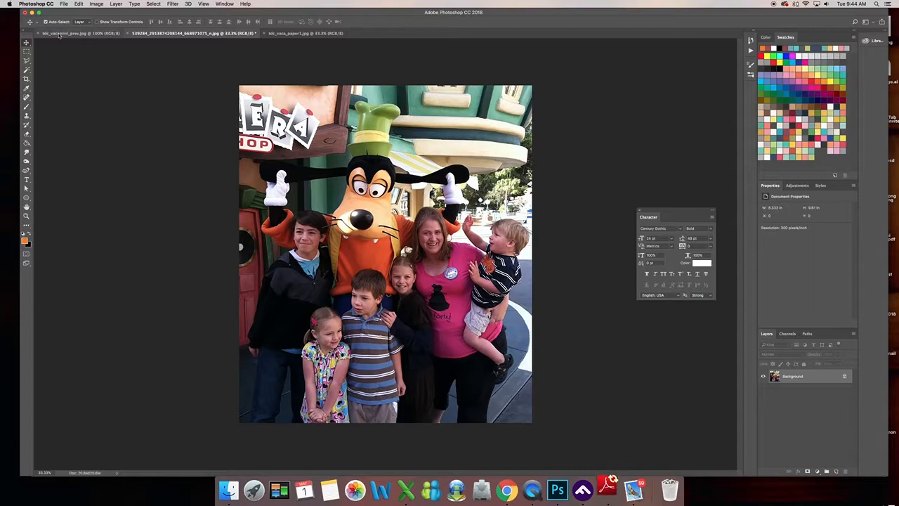
left_click(59, 34)
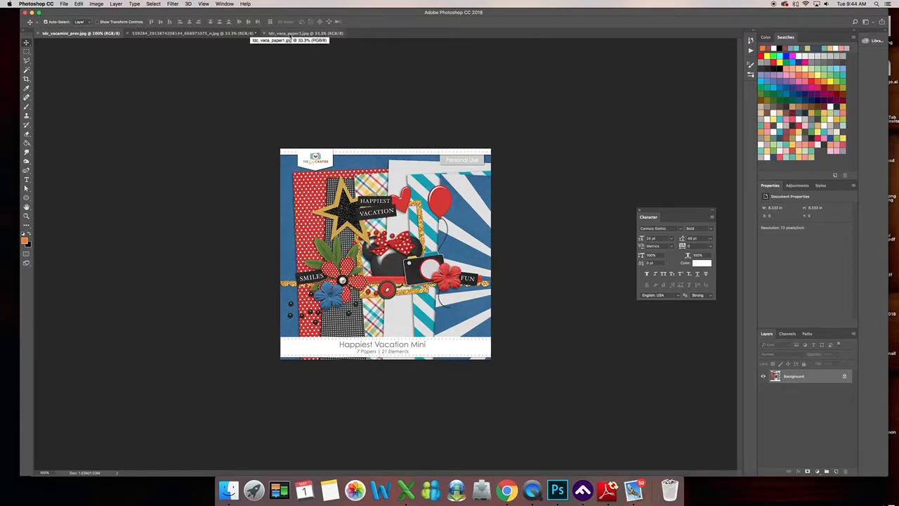
left_click(191, 33)
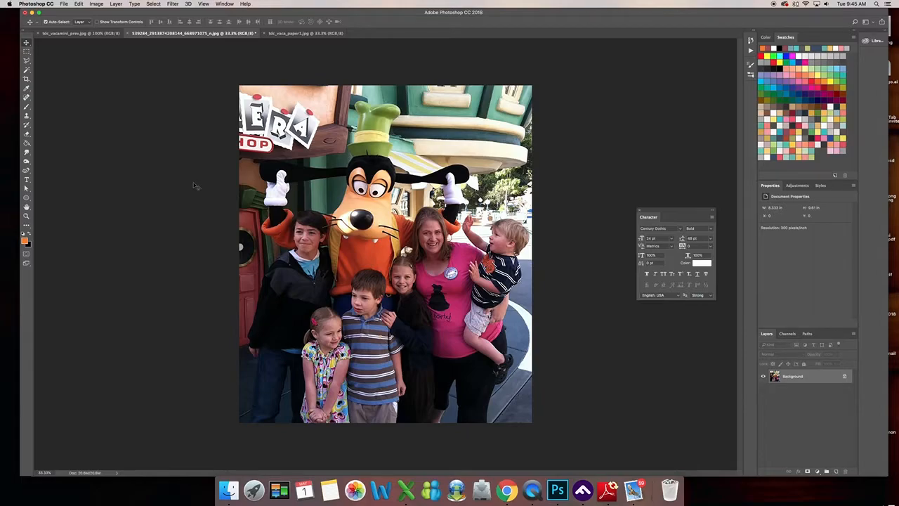
left_click_drag(656, 209, 654, 83)
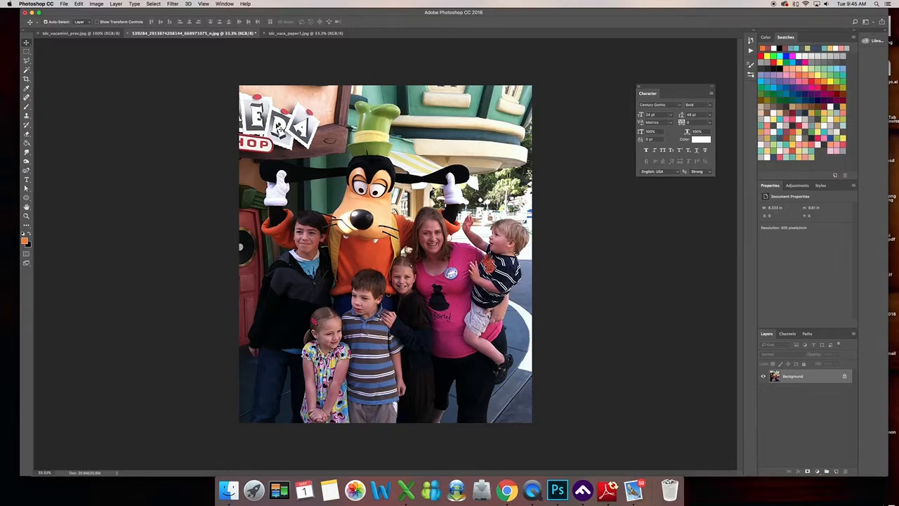
Duplicate the color group photo as a new document named "black and white"
left_click(95, 4)
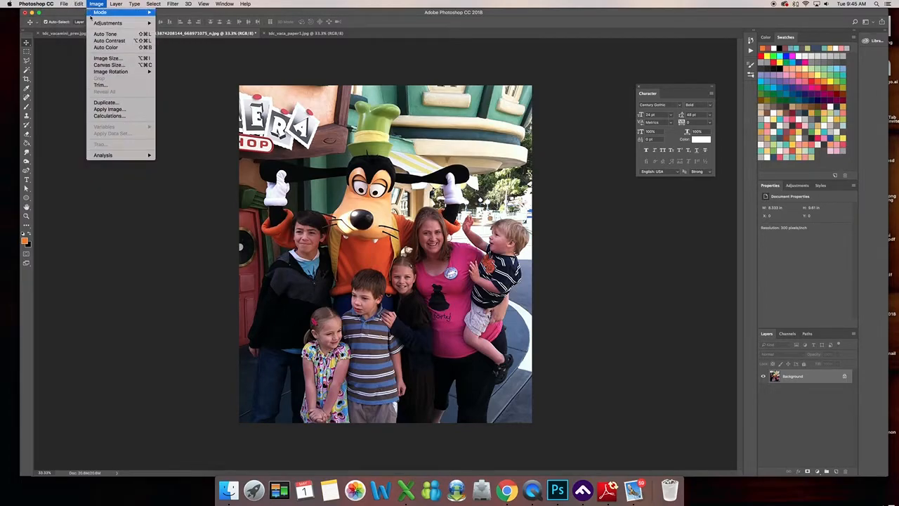
left_click(106, 102)
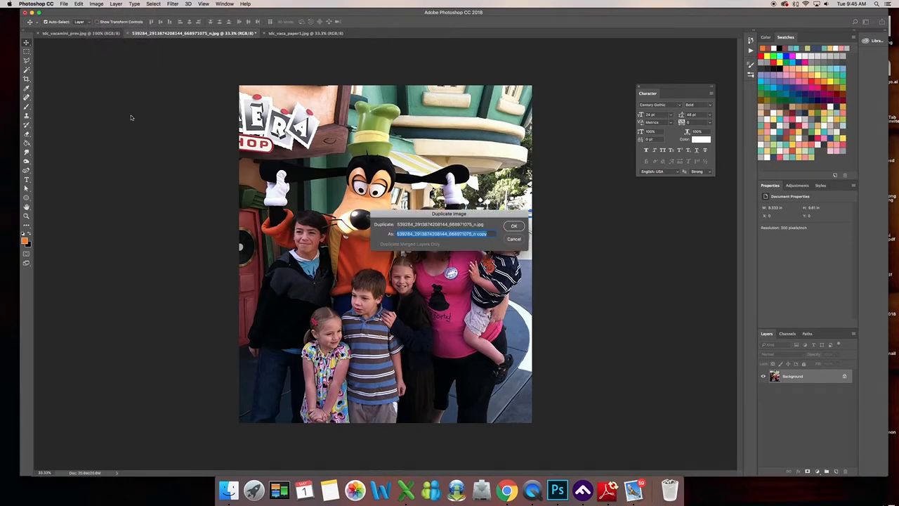
type("black")
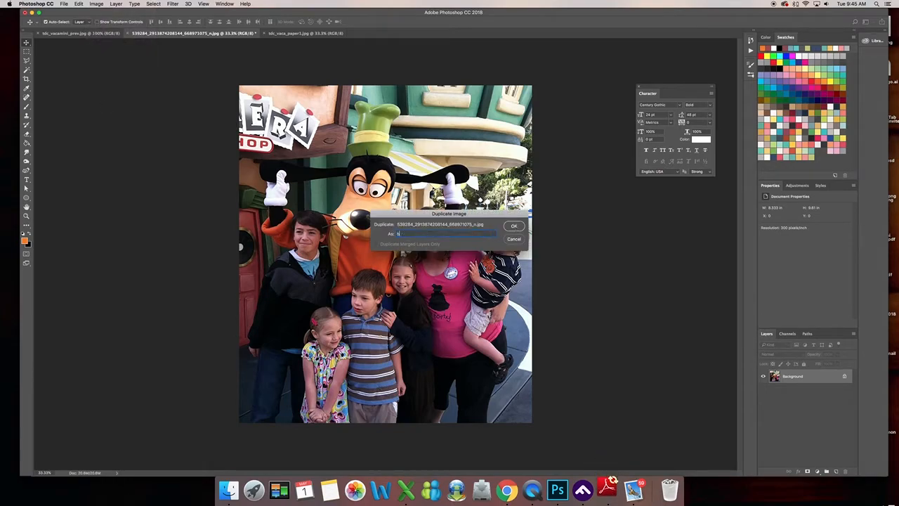
type(" and white")
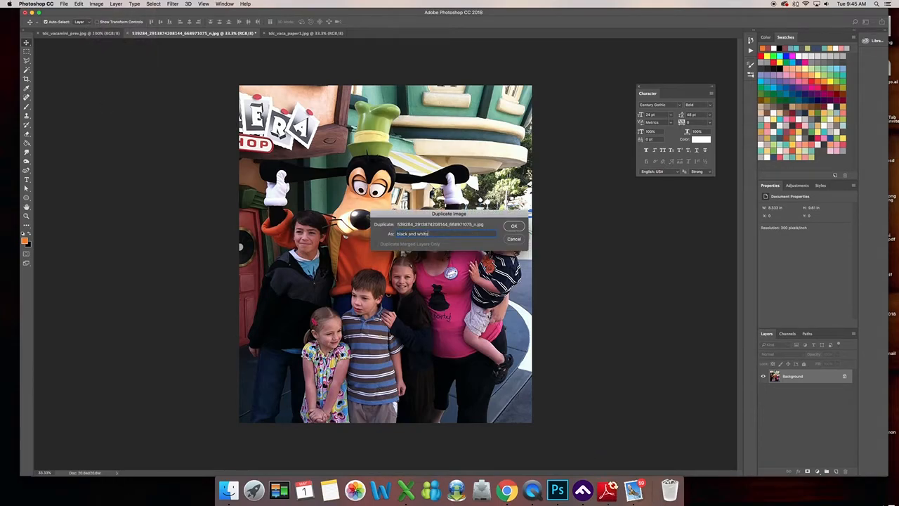
left_click(514, 226)
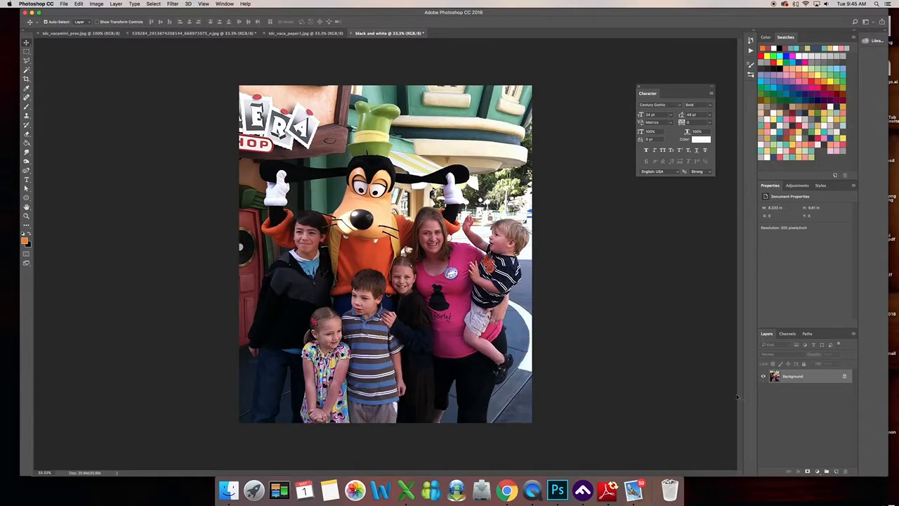
Convert the "black and white" duplicate with the Black & White adjustment, using the Default preset
left_click(285, 34)
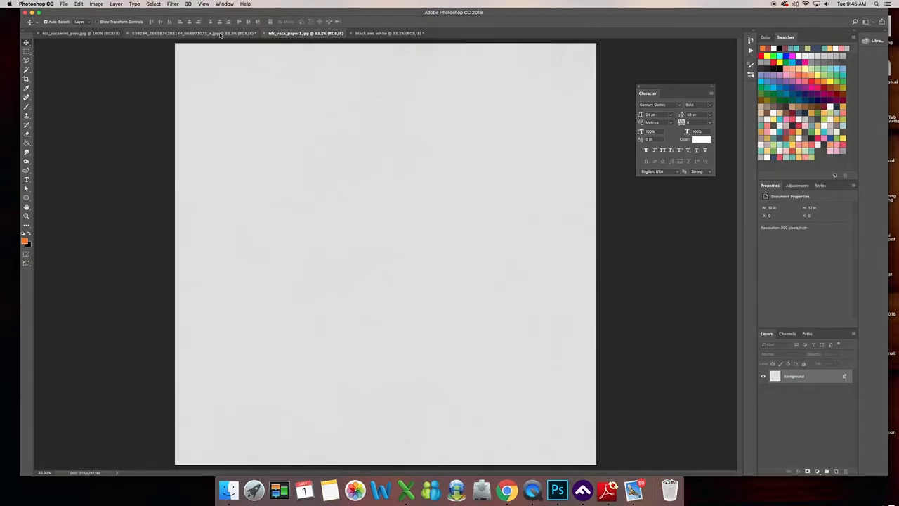
left_click(222, 34)
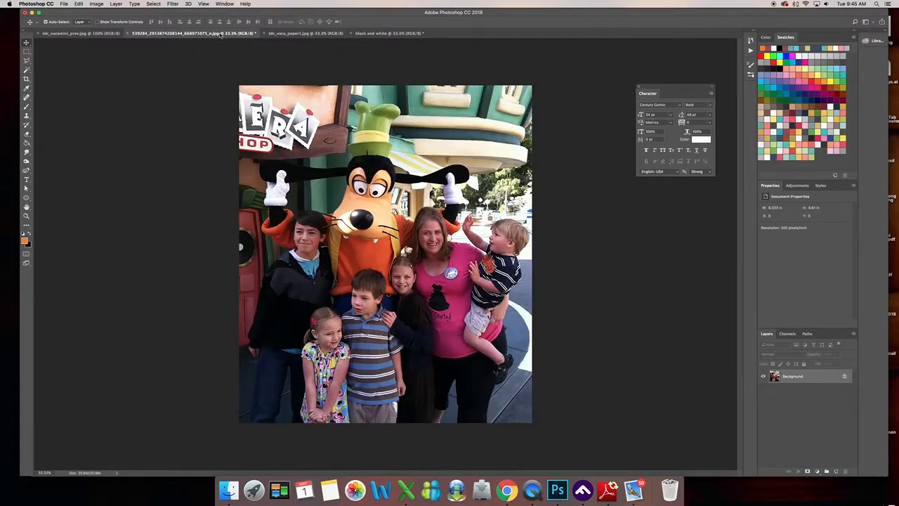
left_click(373, 34)
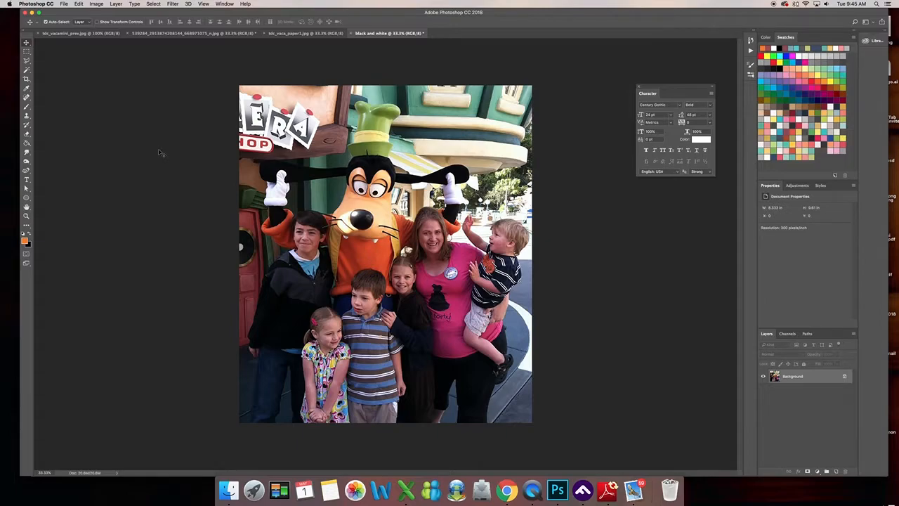
left_click(96, 4)
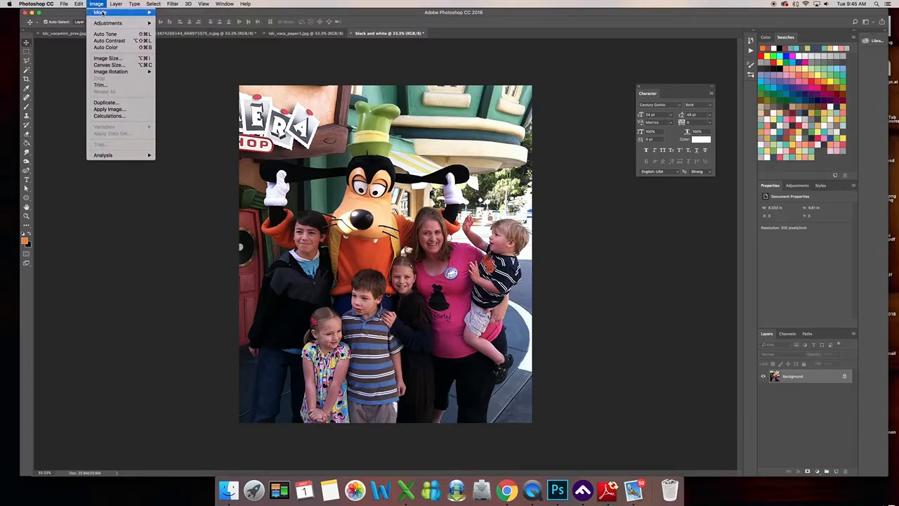
mouse_move(148, 23)
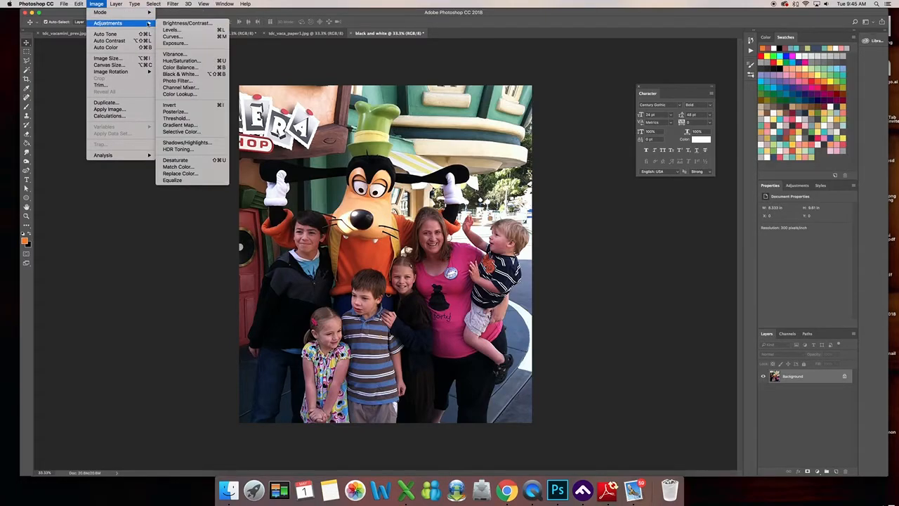
left_click(185, 75)
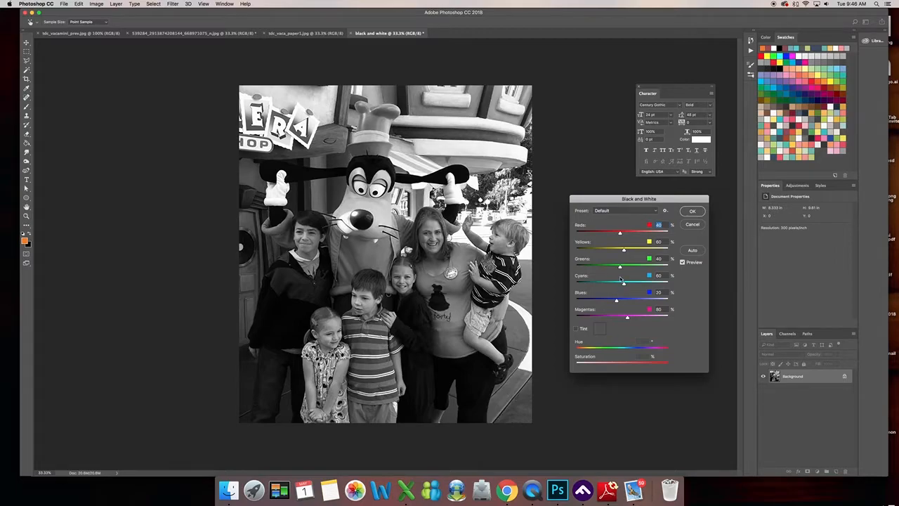
left_click_drag(597, 205, 591, 218)
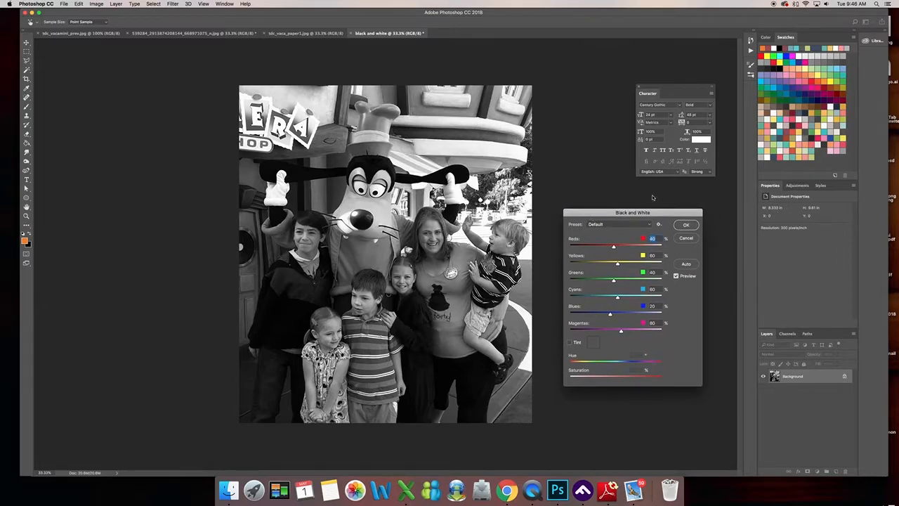
left_click(686, 224)
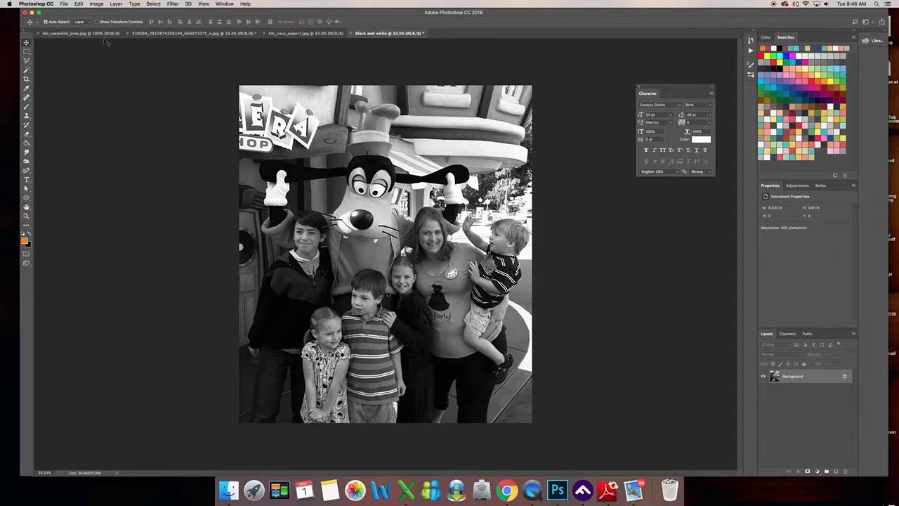
Resize the black and white photo proportionally to a width of 3200 pixels
left_click(97, 3)
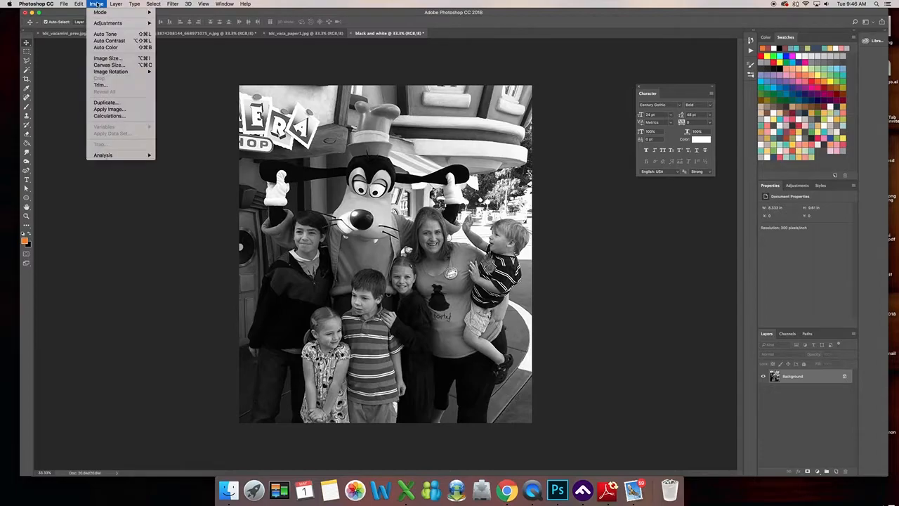
left_click(107, 57)
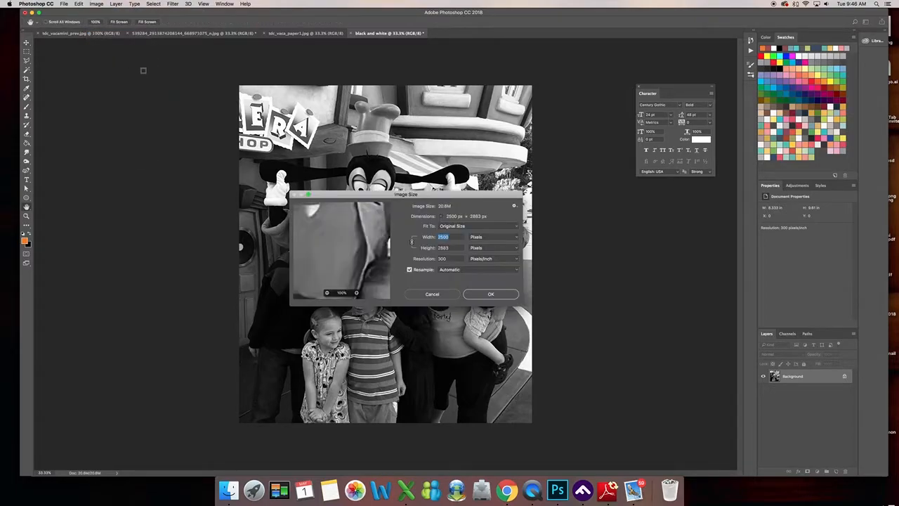
type("3200")
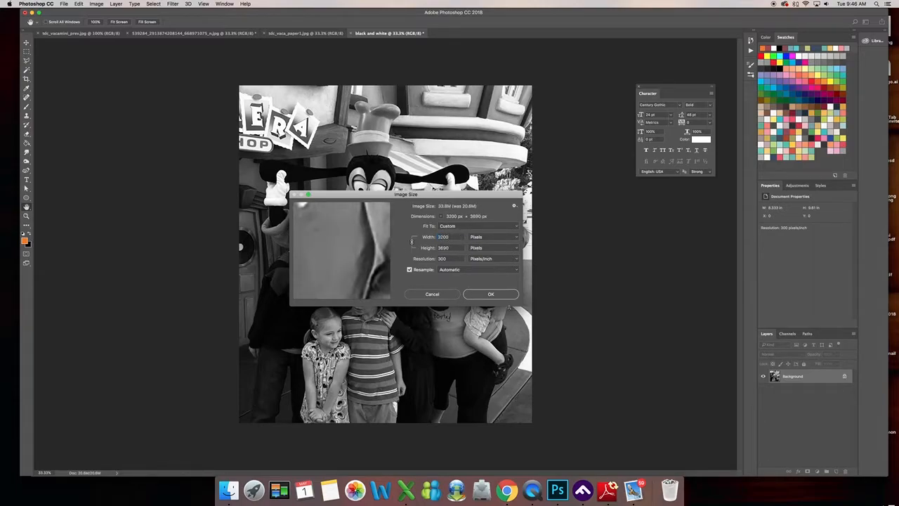
left_click(501, 296)
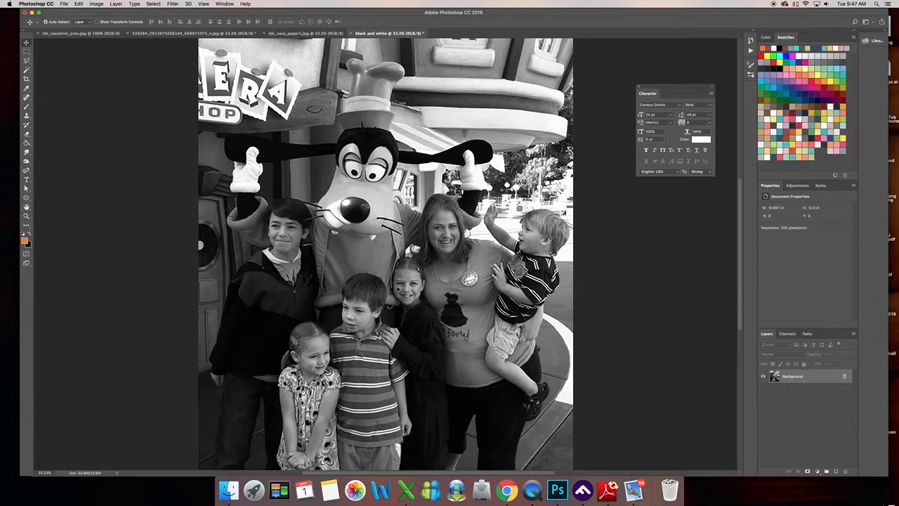
Arrange the open documents in the 3-up Stacked layout and close the Character panel covering the paper
left_click(224, 4)
mouse_move(222, 13)
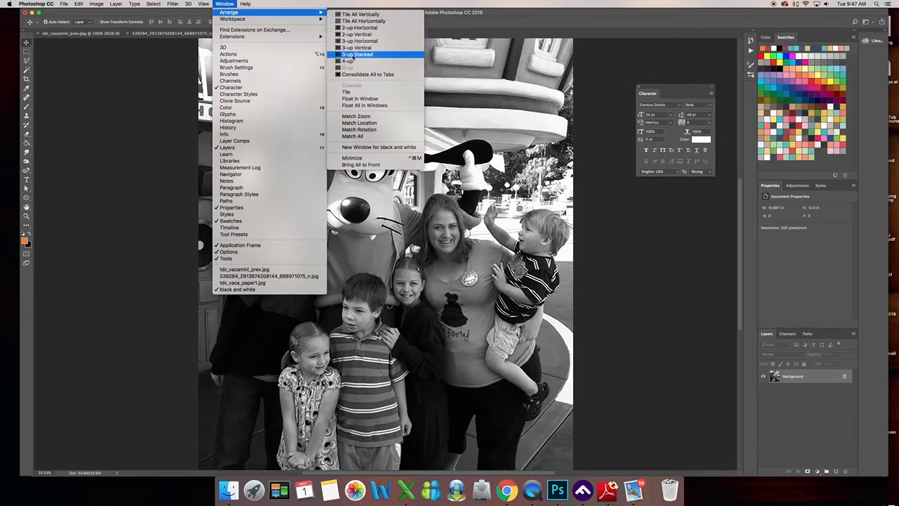
left_click(355, 55)
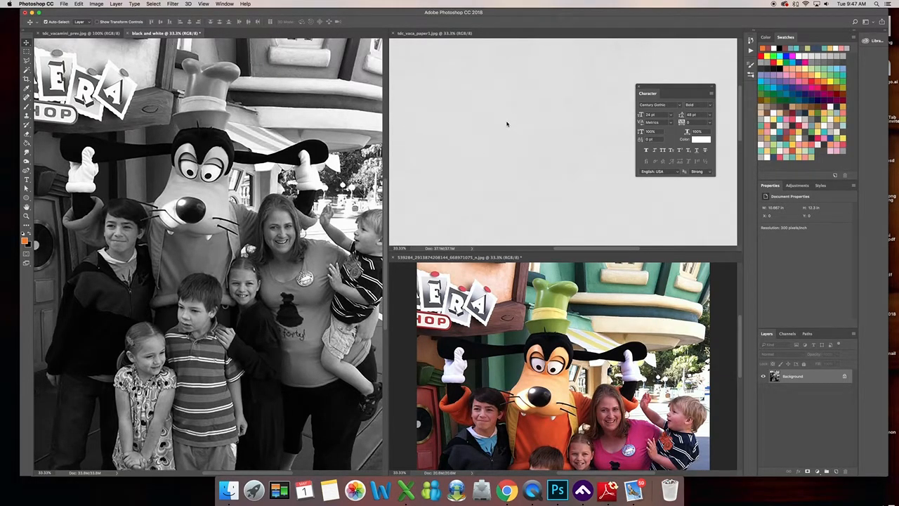
left_click_drag(650, 89, 661, 93)
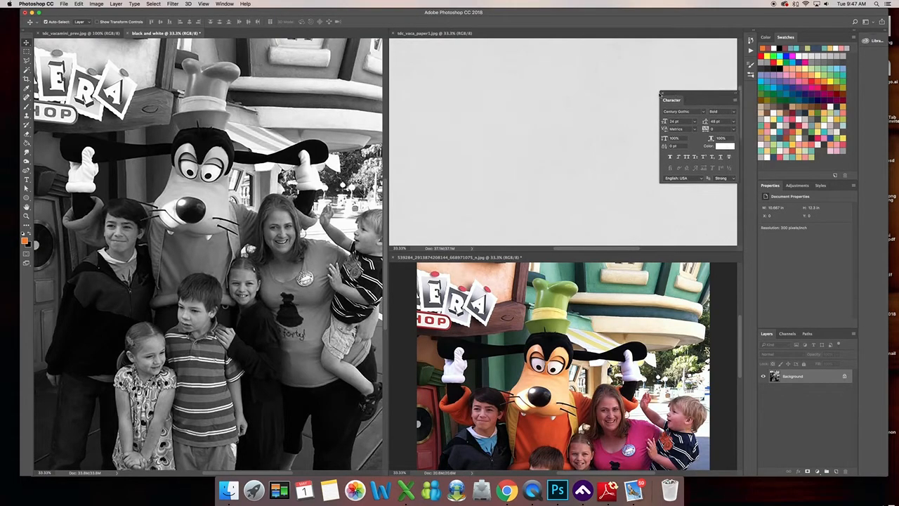
left_click(662, 94)
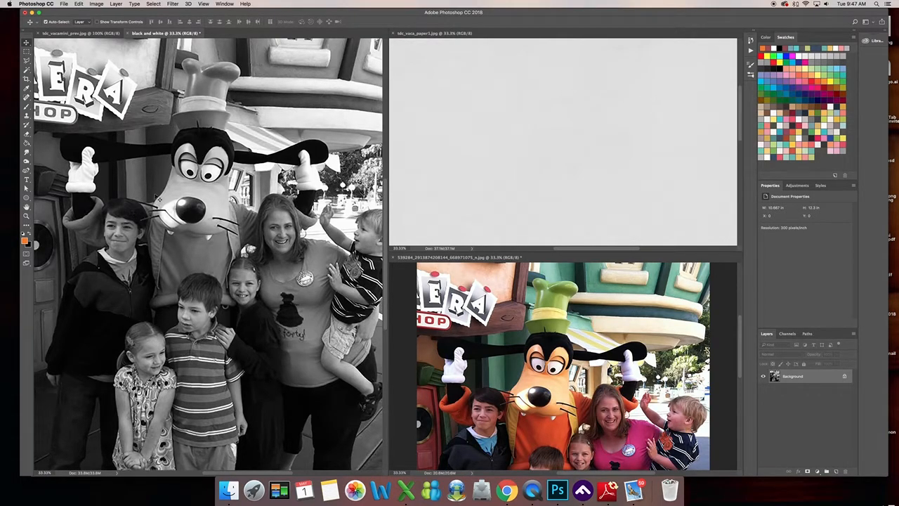
Copy the black and white photo onto the tdc_vaca_paper1.jpg background paper and consolidate all documents to tabs
left_click_drag(210, 192, 542, 120)
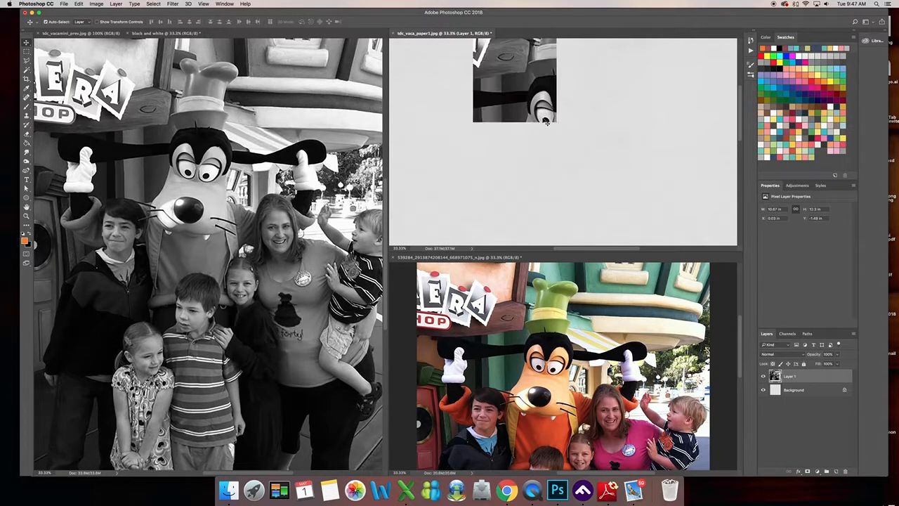
left_click(225, 4)
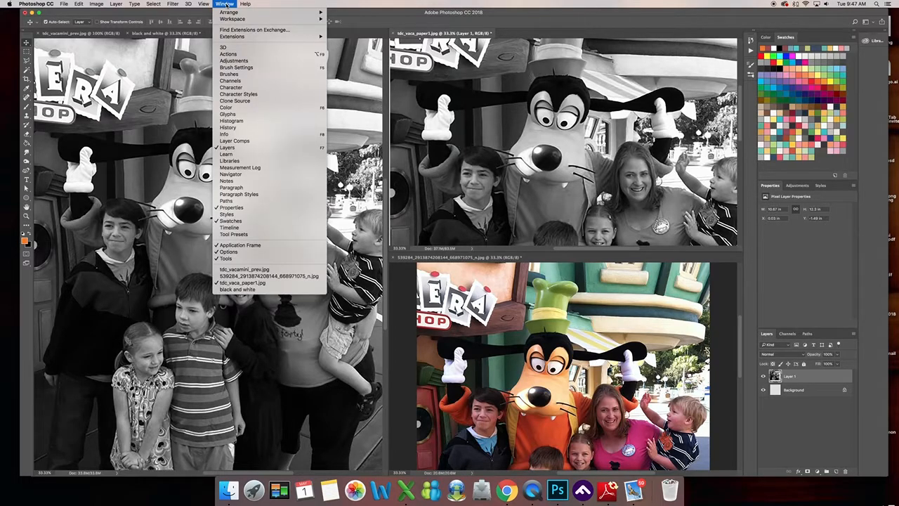
mouse_move(236, 12)
left_click(349, 74)
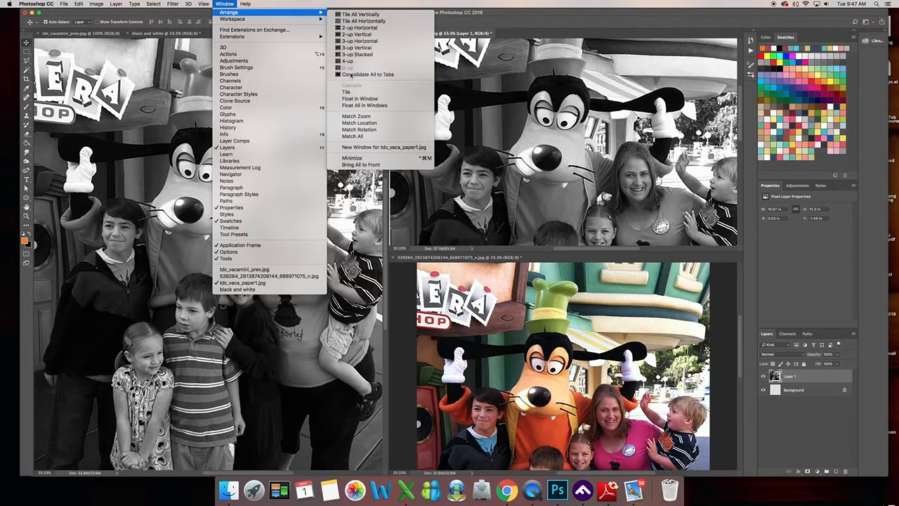
Position the black and white photo flush with the paper's right edge, at about X 1.33 in and Y 0.54 in
left_click_drag(443, 178, 496, 208)
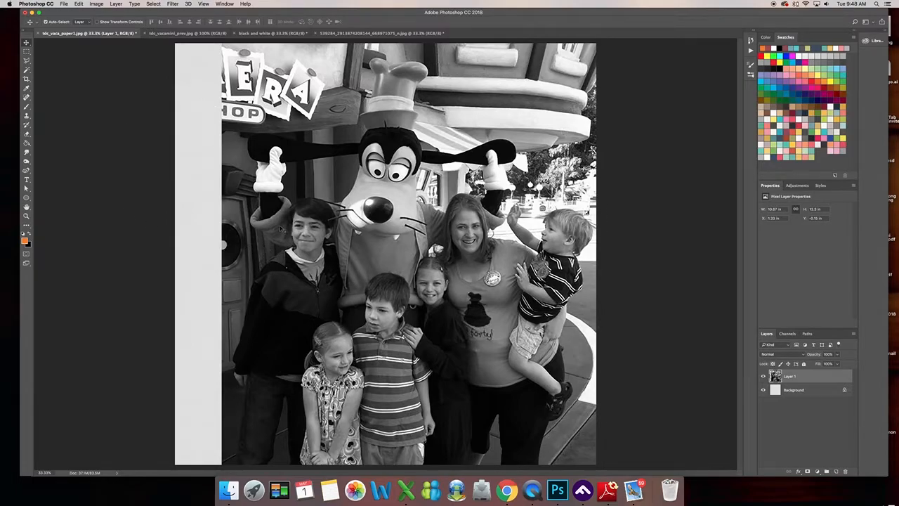
scroll(281, 228, "up", 1)
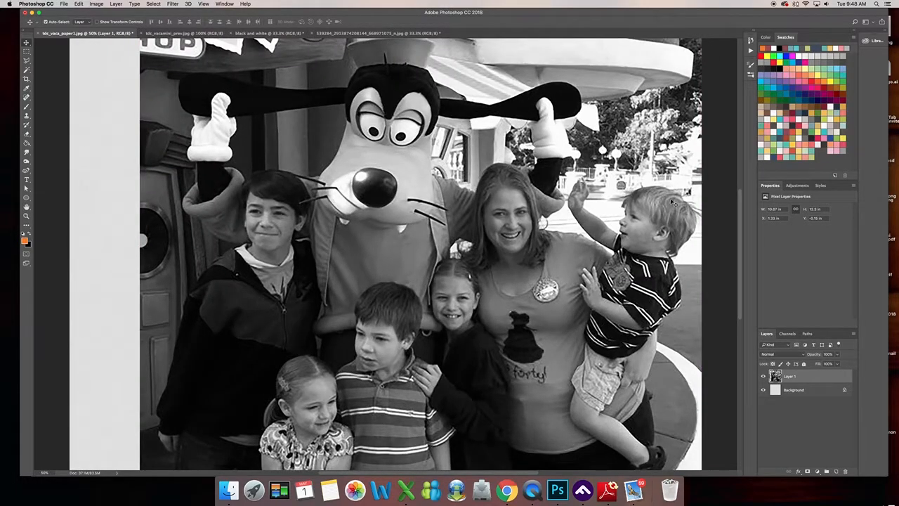
scroll(662, 163, "down", 1)
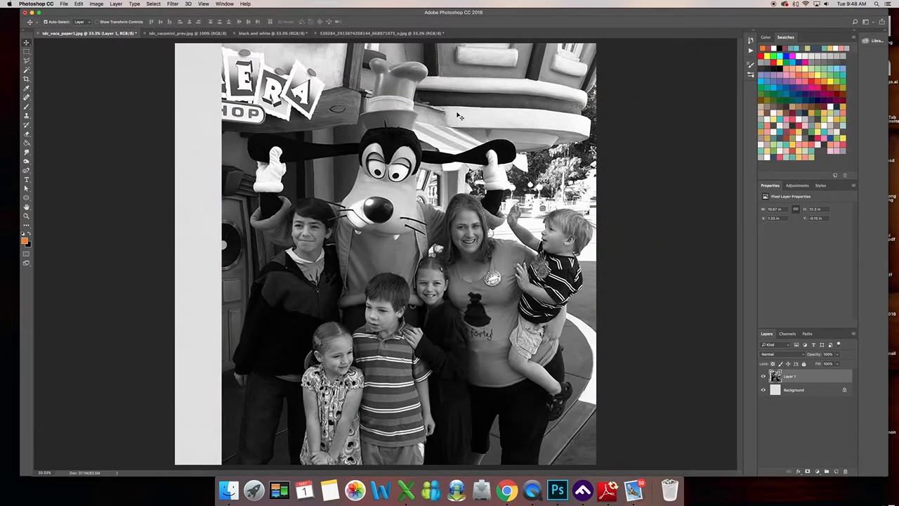
left_click_drag(463, 116, 460, 139)
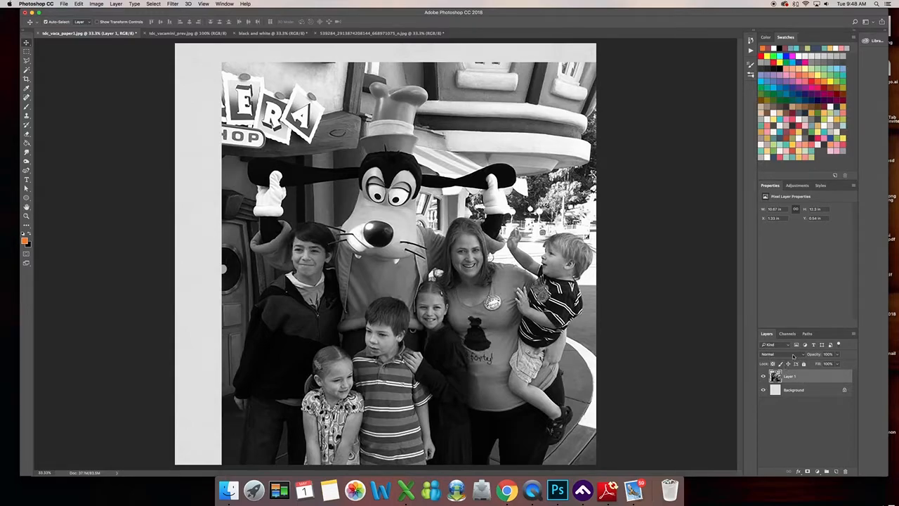
Try the Overlay, Soft Light and Hard Light blend modes on the black and white photo layer
left_click(804, 355)
left_click(804, 355)
left_click(792, 357)
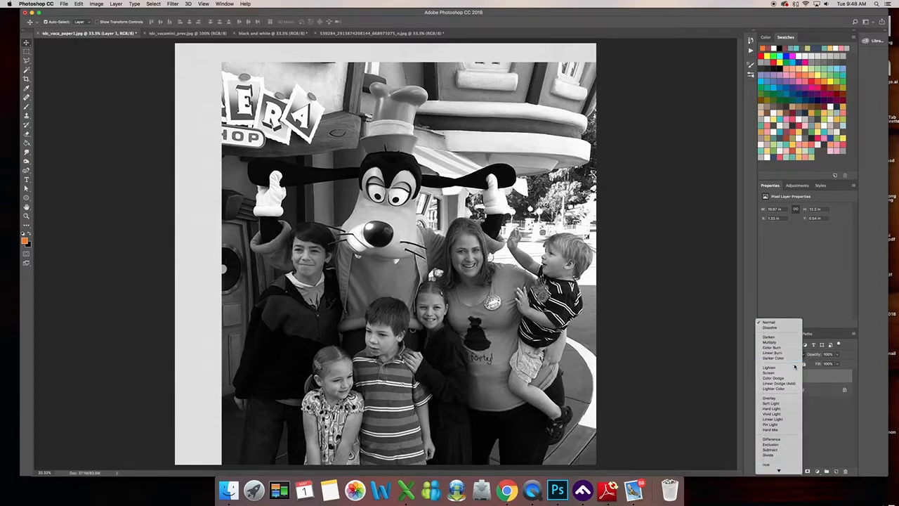
left_click(772, 409)
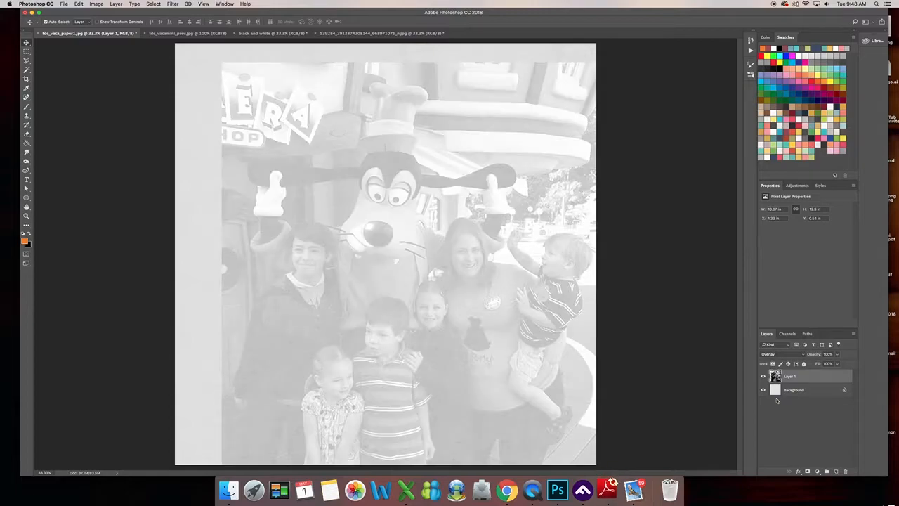
left_click(804, 355)
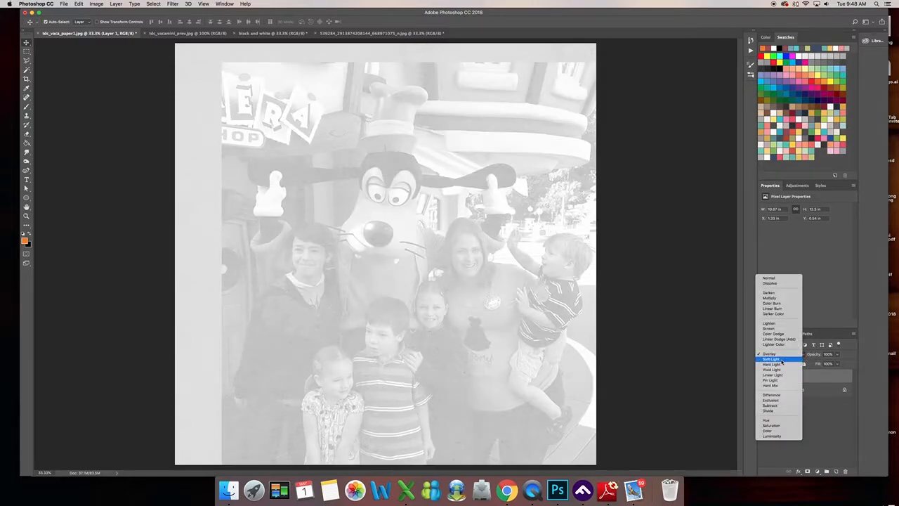
left_click(802, 361)
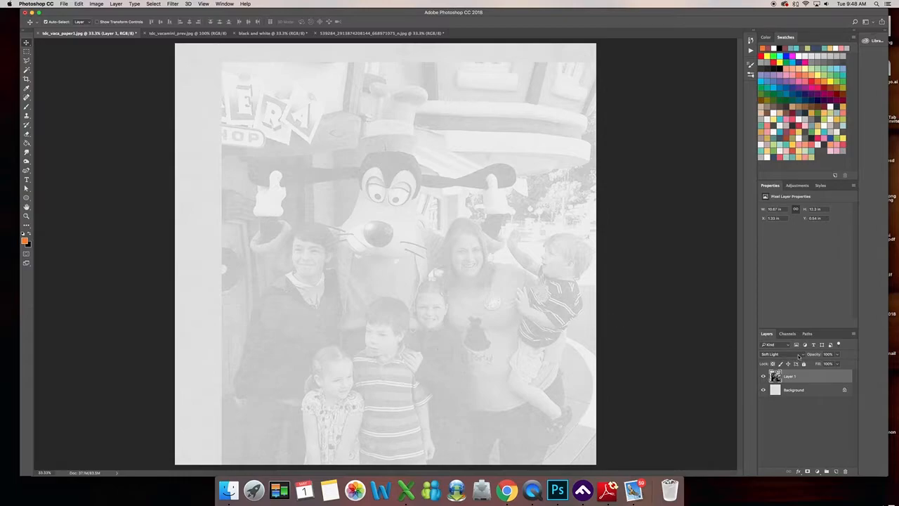
left_click(799, 356)
left_click(786, 359)
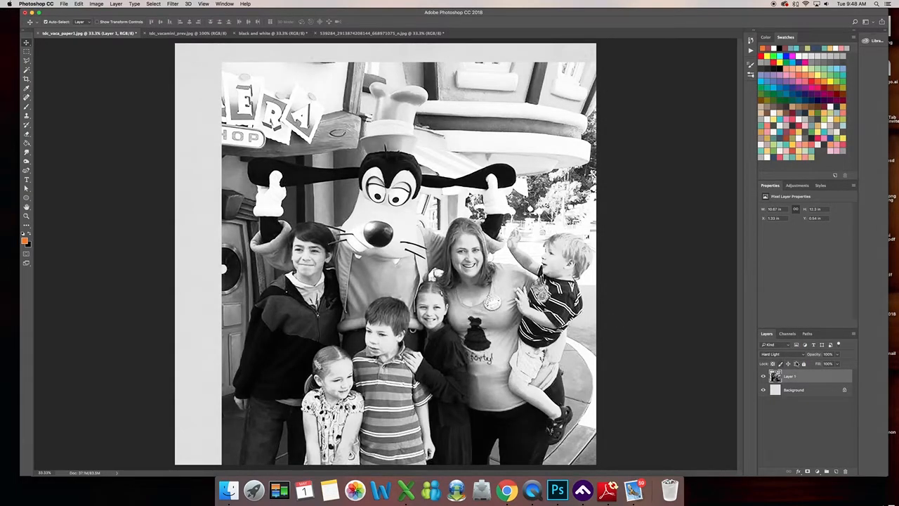
Try the Vivid Light, Linear Light, Pin Light and Hard Mix blend modes on the photo layer
left_click(790, 355)
left_click(788, 362)
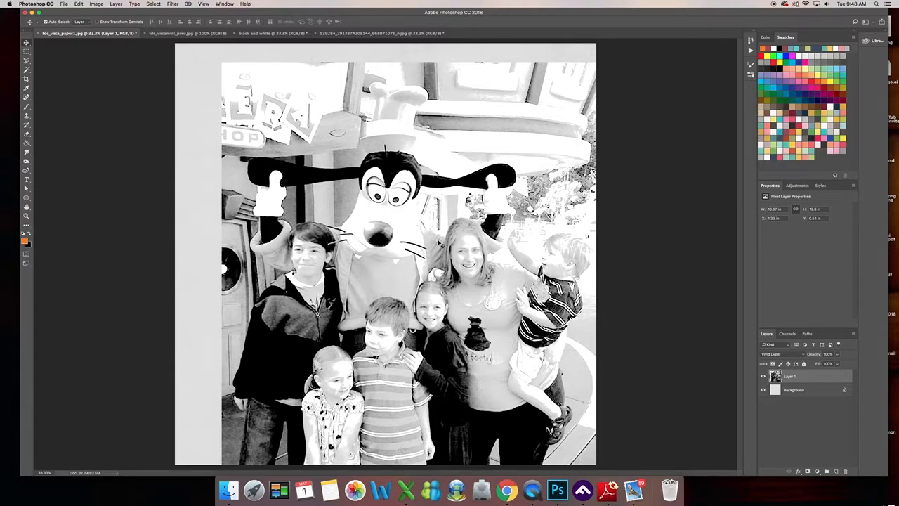
left_click(798, 354)
left_click(797, 359)
left_click(802, 354)
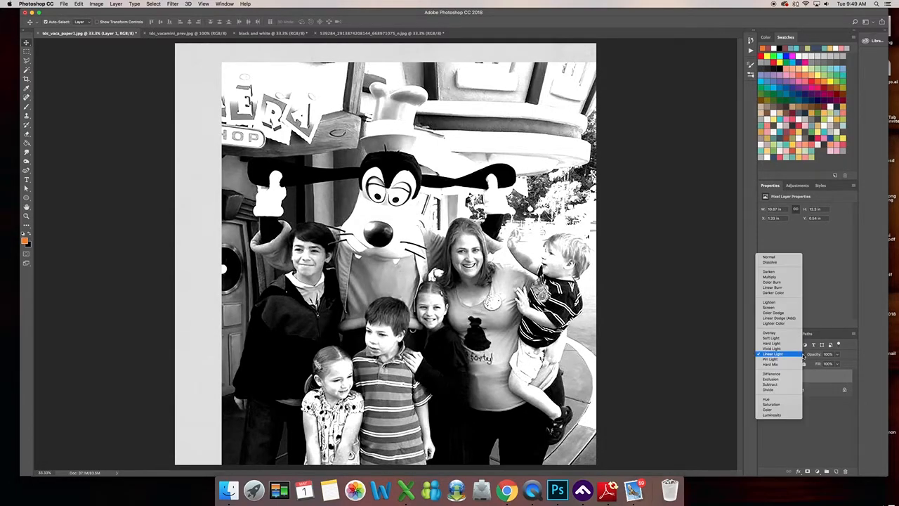
left_click(793, 360)
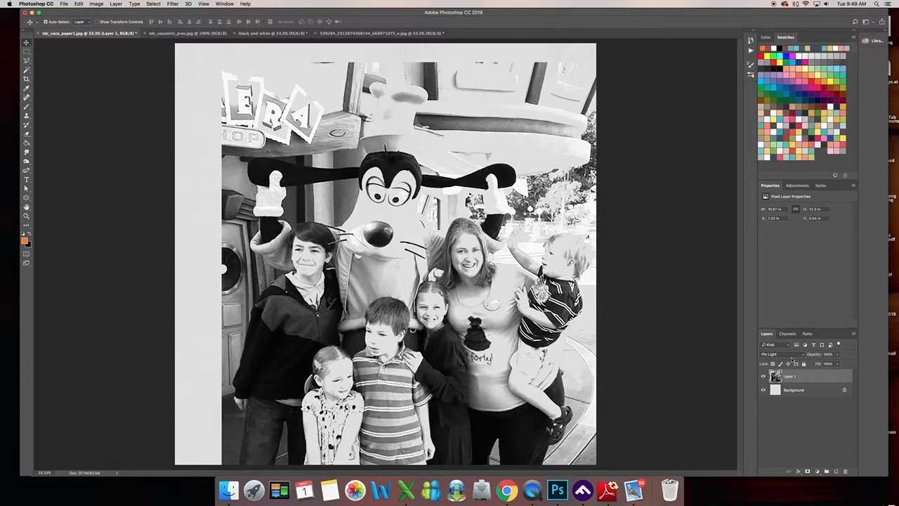
left_click(803, 355)
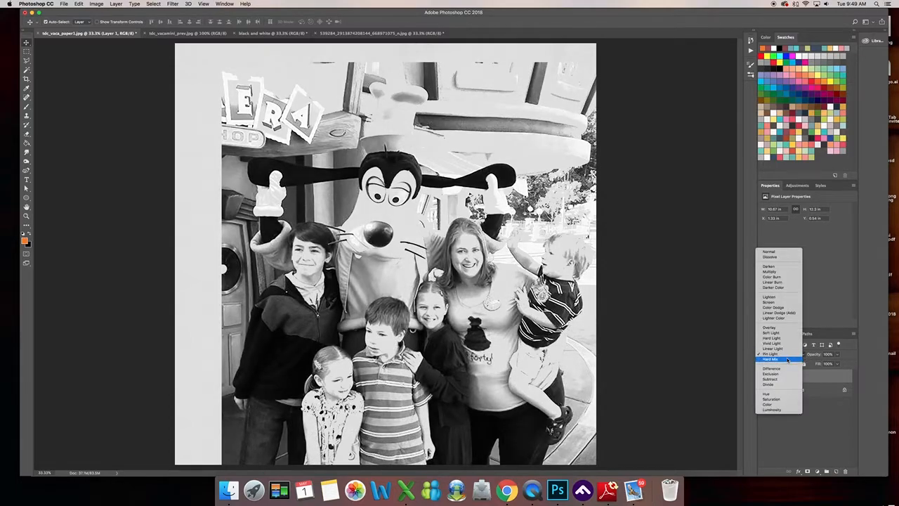
left_click(787, 361)
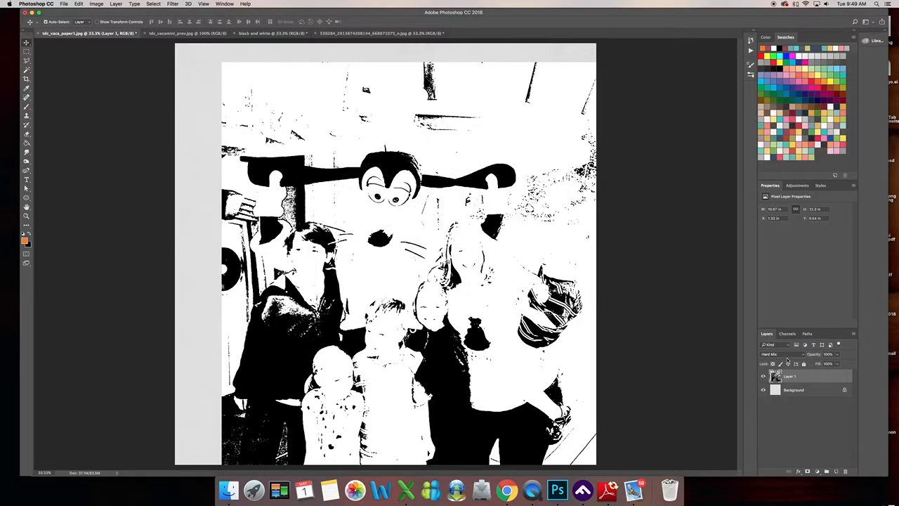
Try the Difference, Exclusion and Hue blend modes on the photo layer
left_click(803, 355)
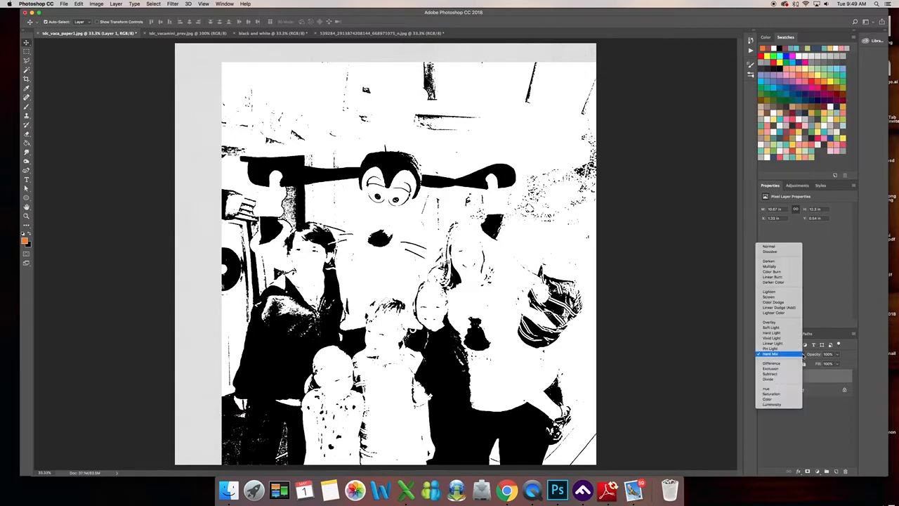
left_click(775, 364)
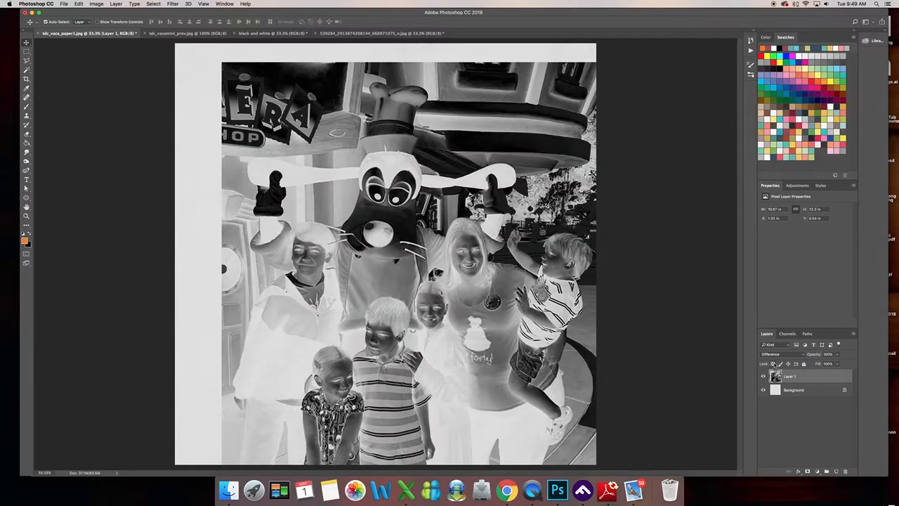
left_click(803, 355)
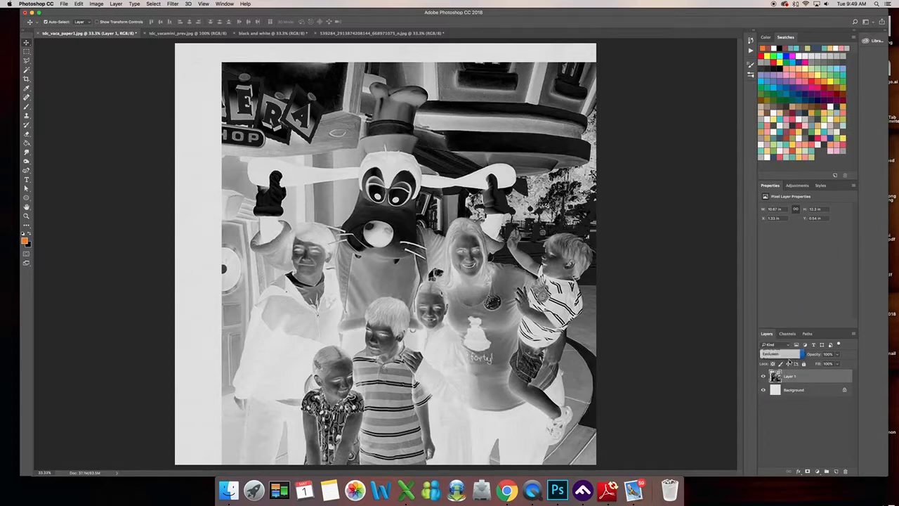
left_click(790, 363)
left_click(803, 355)
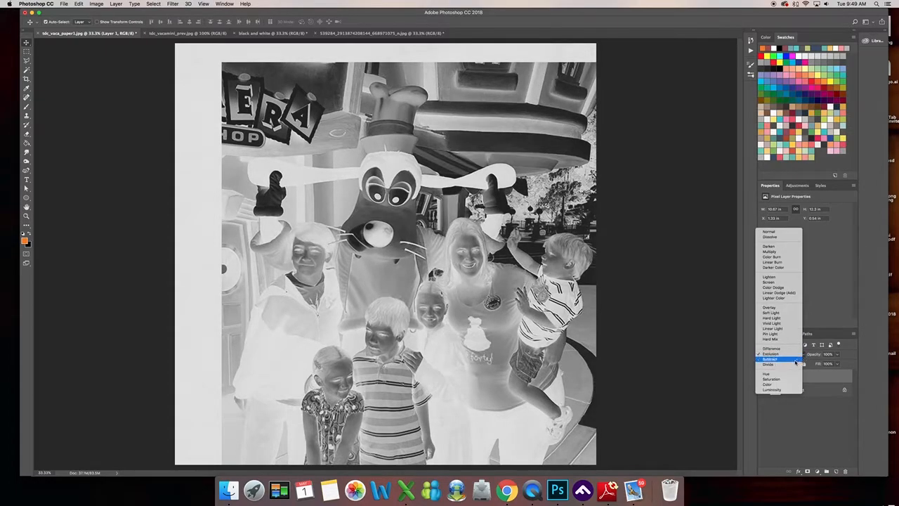
left_click(779, 377)
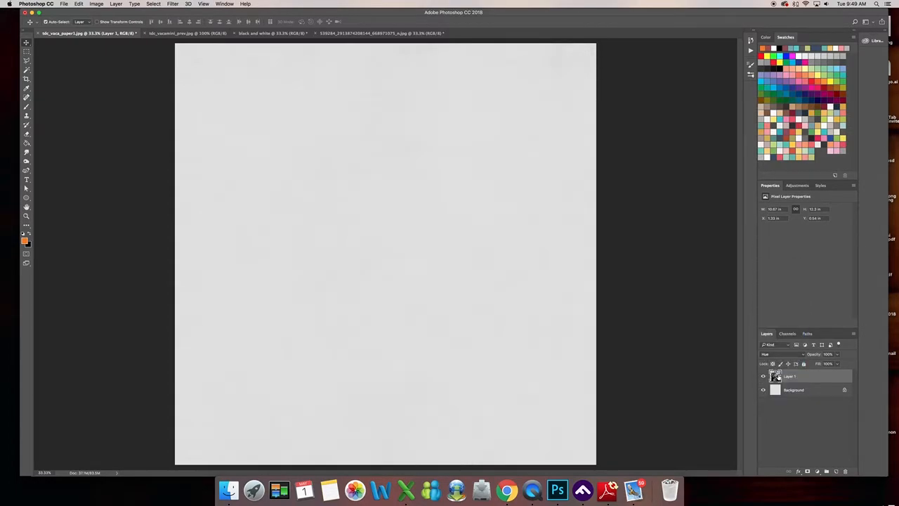
Try the darkening blend modes on the photo layer: Darken, Multiply, Color Burn, Linear Burn and Darker Color
left_click(802, 355)
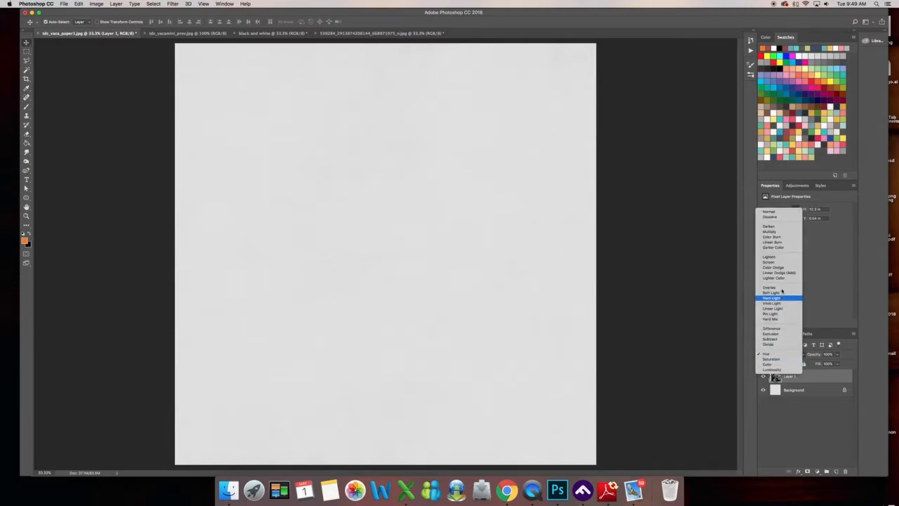
left_click(770, 226)
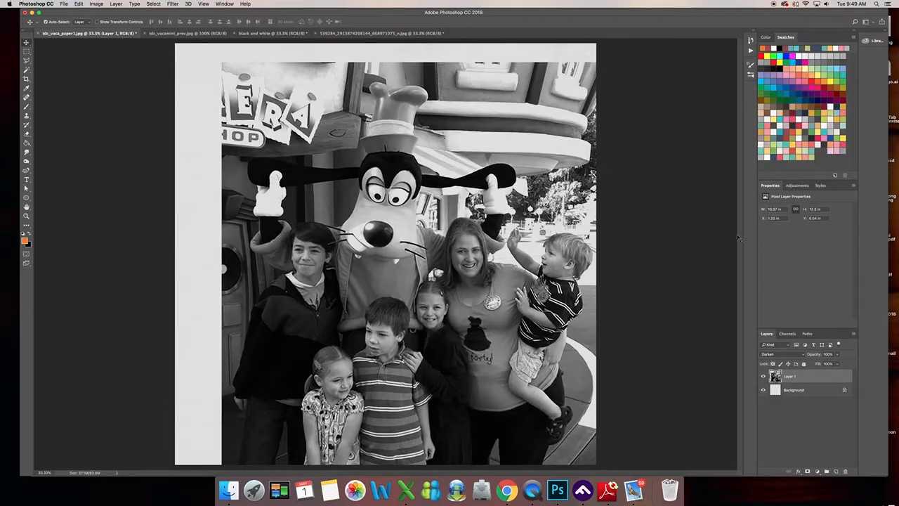
left_click(801, 355)
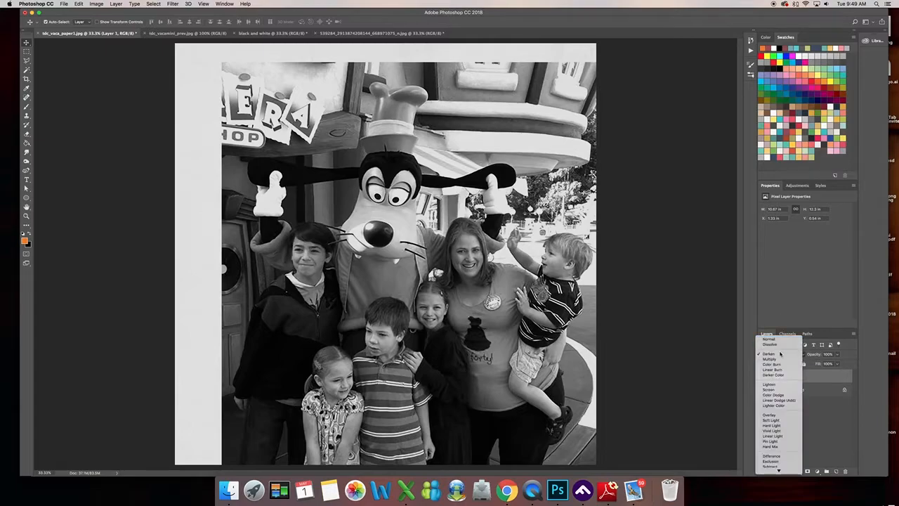
left_click(782, 359)
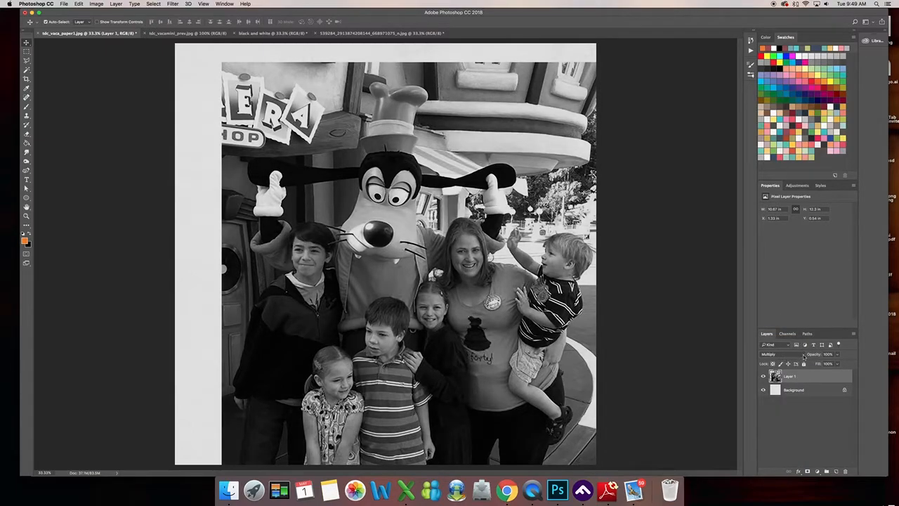
left_click(802, 356)
left_click(786, 359)
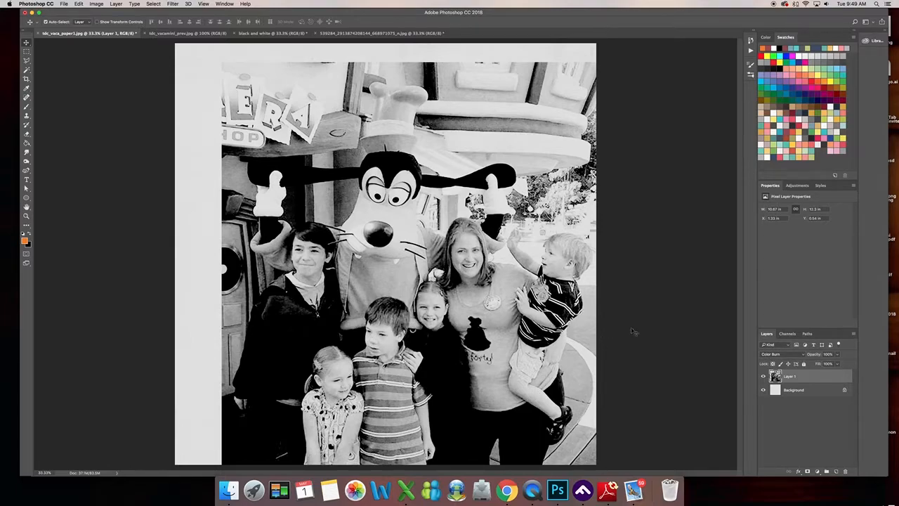
left_click(784, 356)
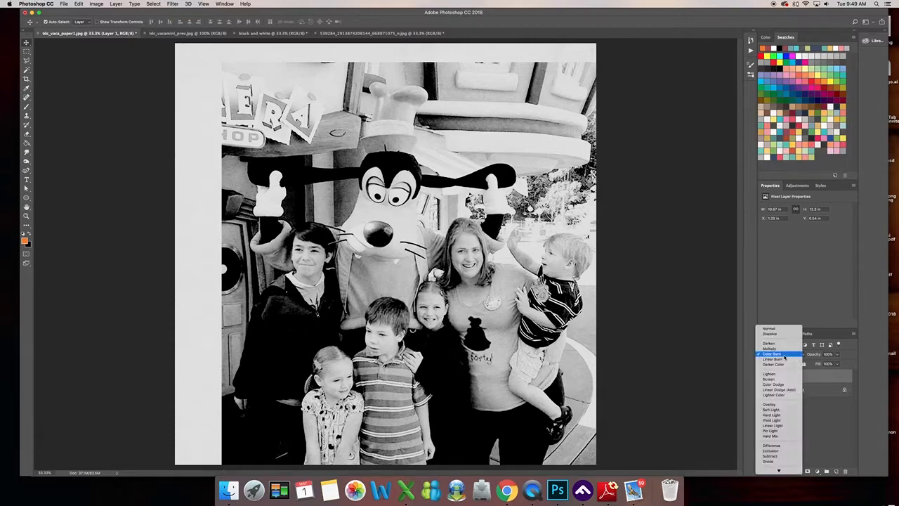
left_click(785, 363)
left_click(784, 356)
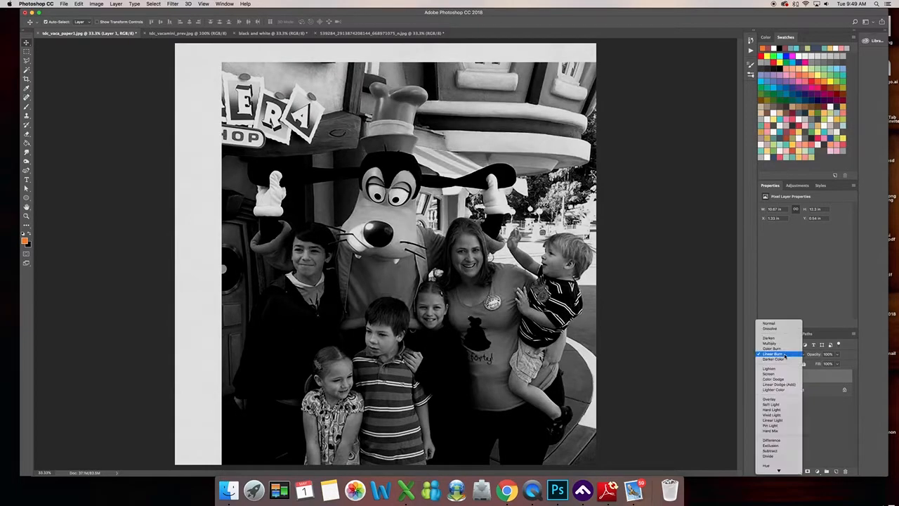
left_click(785, 360)
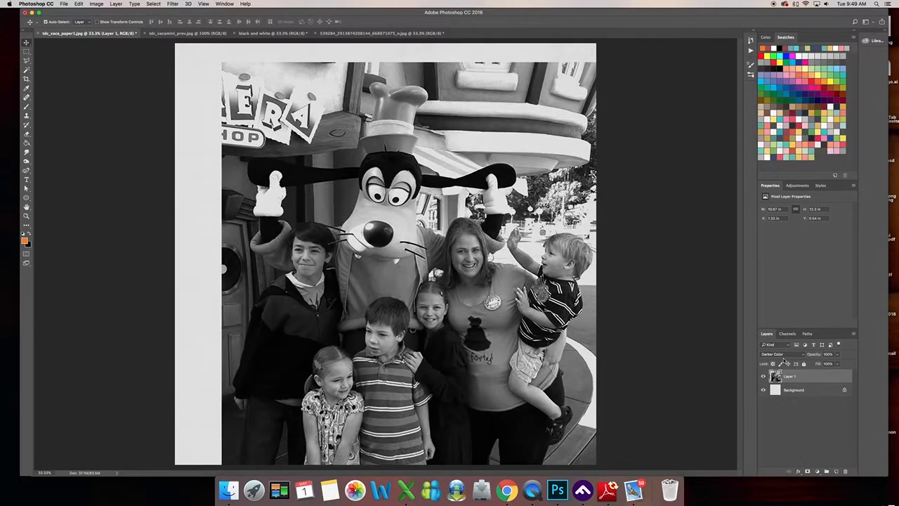
Try the lightening blend modes on the photo layer: Lighten, Screen, Color Dodge, Linear Dodge (Add) and Lighter Color
left_click(784, 356)
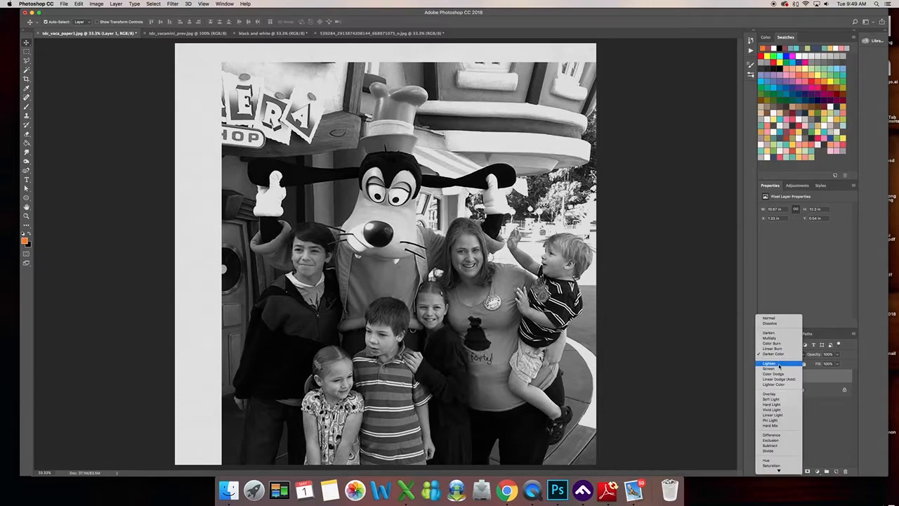
left_click(780, 365)
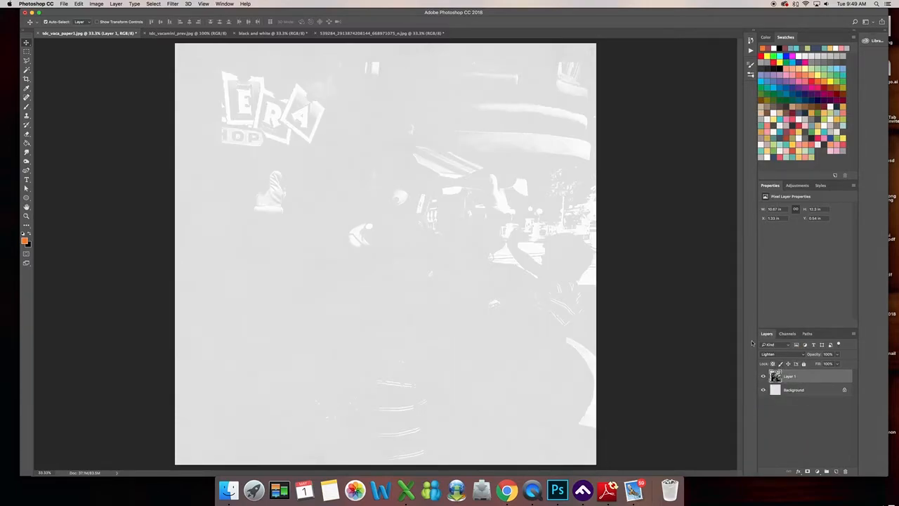
left_click(776, 355)
left_click(775, 361)
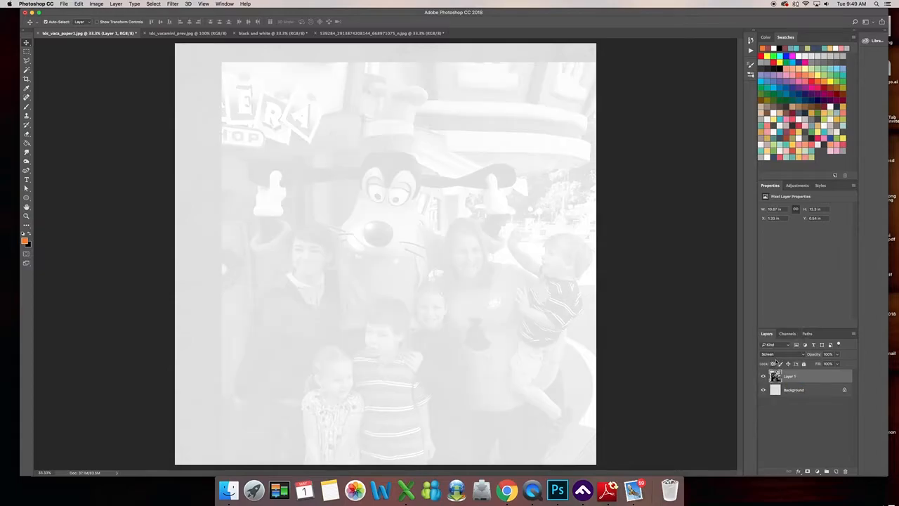
left_click(775, 355)
left_click(778, 361)
left_click(777, 356)
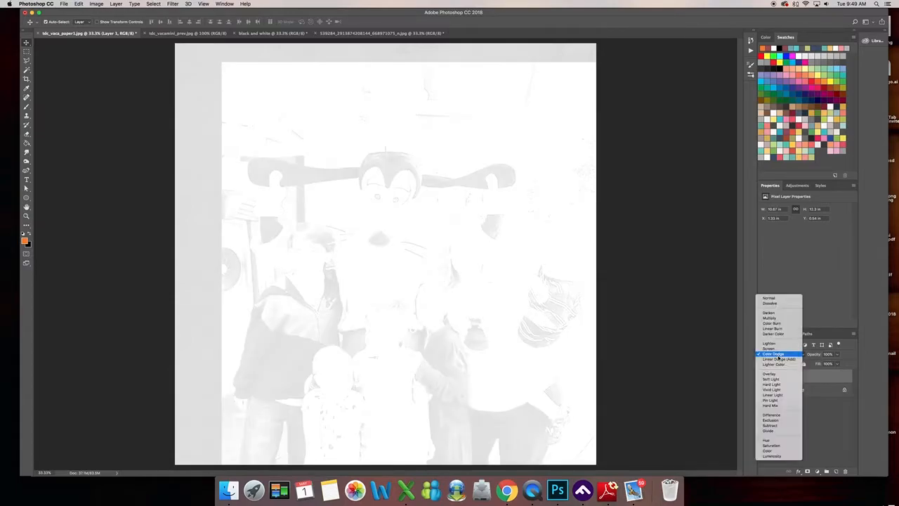
left_click(778, 362)
left_click(777, 356)
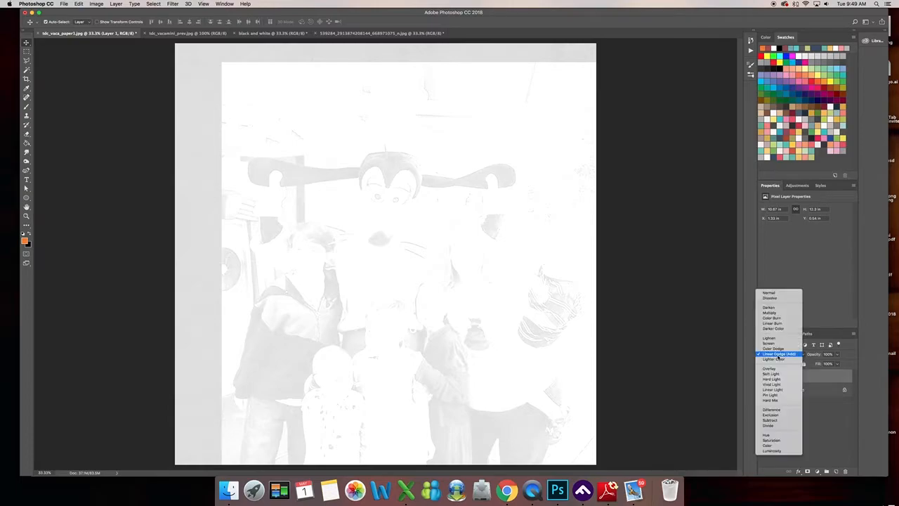
left_click(779, 361)
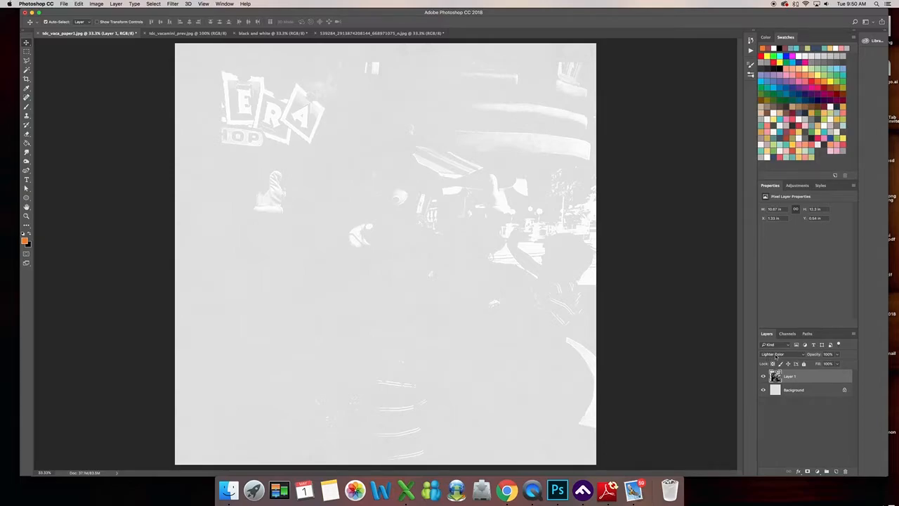
Set the photo layer's blend mode to Vivid Light and lower its opacity to 27%
left_click(777, 355)
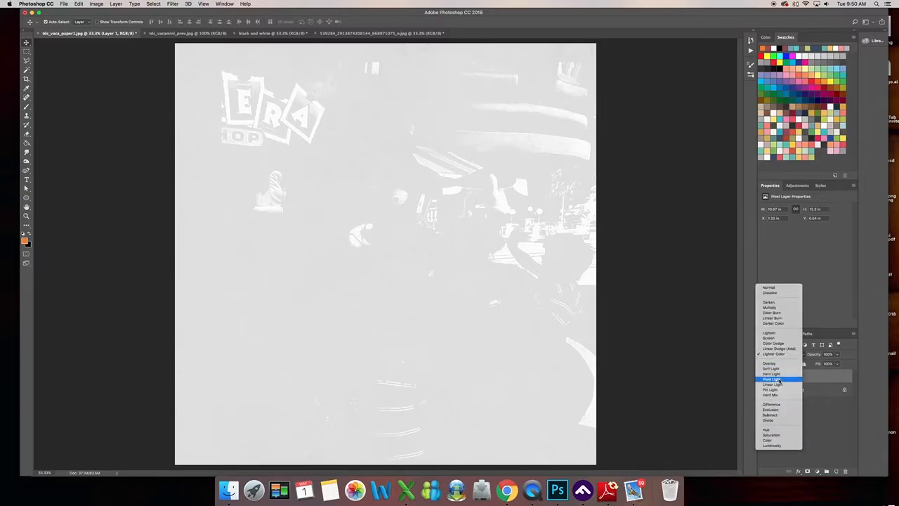
left_click(776, 379)
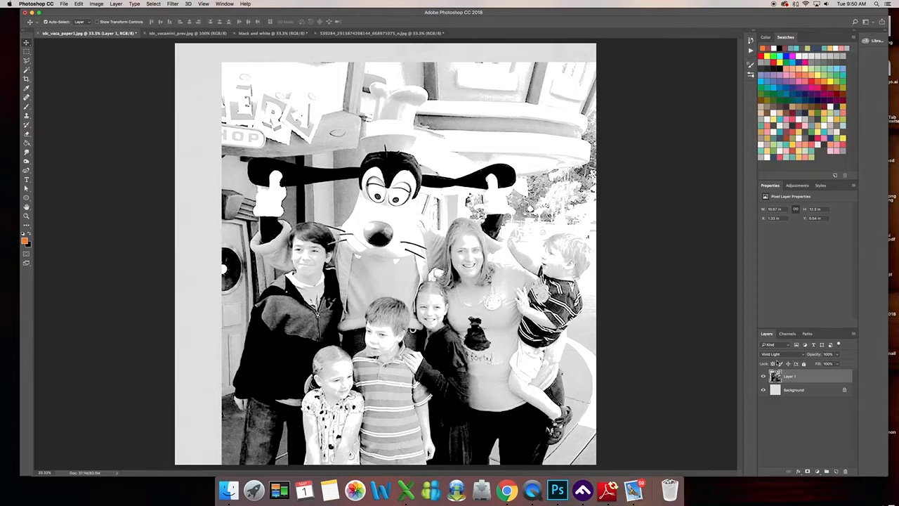
left_click(778, 355)
left_click(848, 356)
left_click(838, 355)
left_click_drag(828, 363, 813, 364)
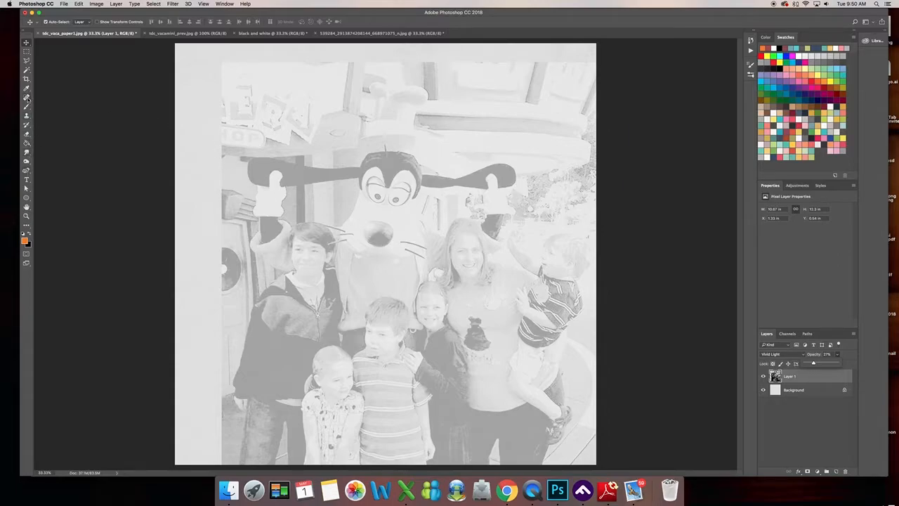
Activate the Eraser tool in Brush mode and choose the soft round general brush with 0% hardness
left_click(26, 99)
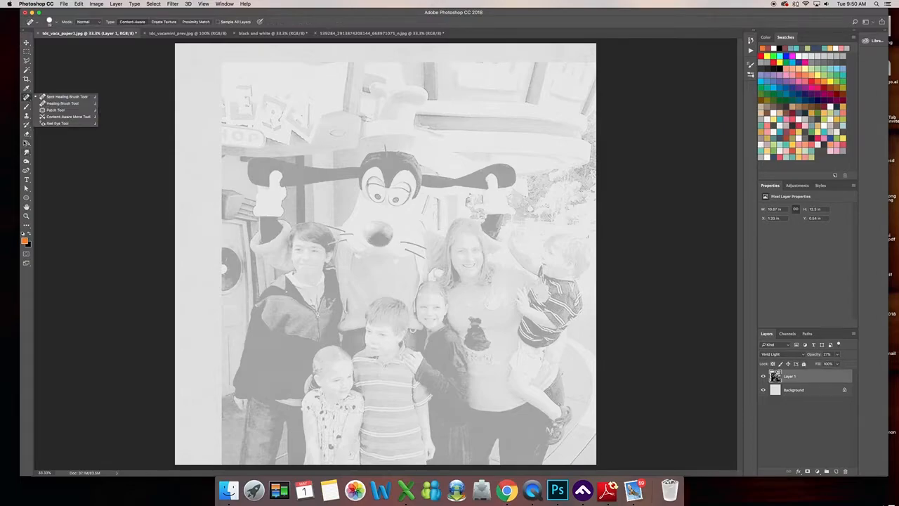
left_click(27, 135)
left_click(27, 134)
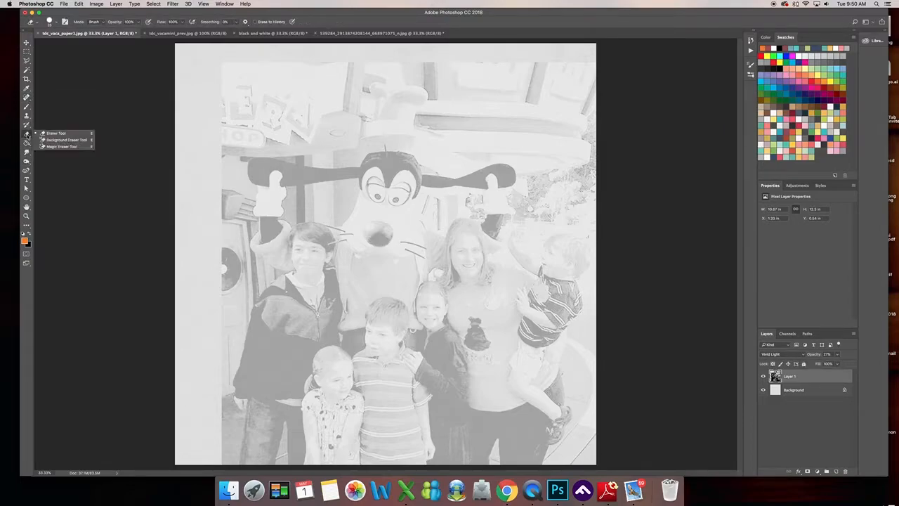
left_click(46, 134)
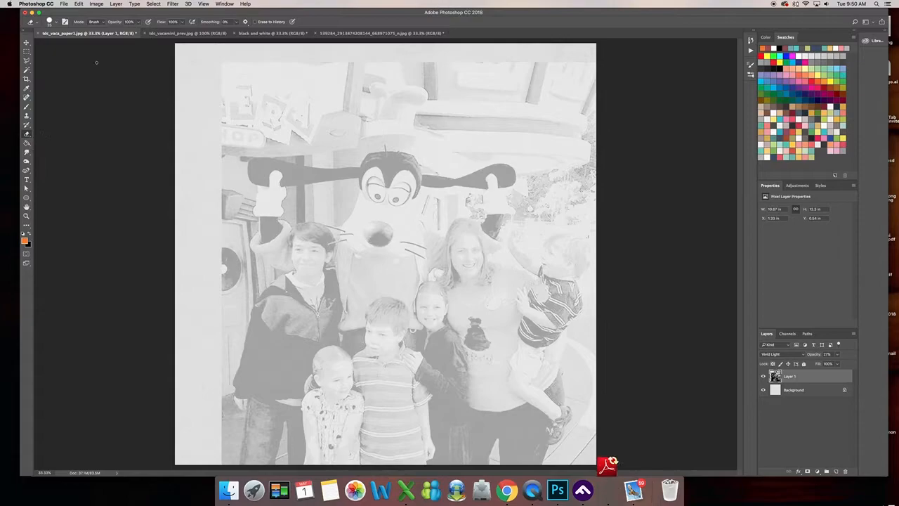
left_click(56, 23)
left_click(41, 100)
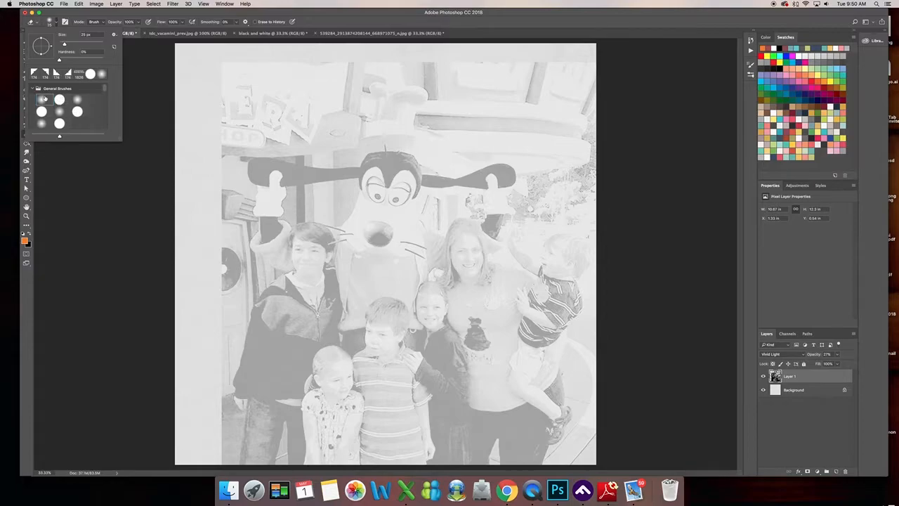
Set the eraser's opacity to 50% and its brush size to about 428 px
left_click_drag(64, 46, 100, 45)
left_click(139, 23)
left_click_drag(123, 33, 121, 33)
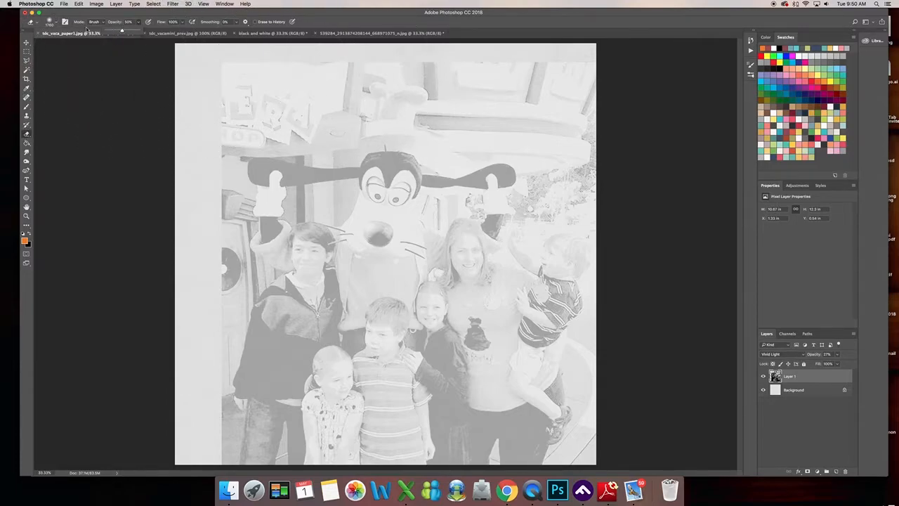
left_click(57, 23)
left_click(91, 44)
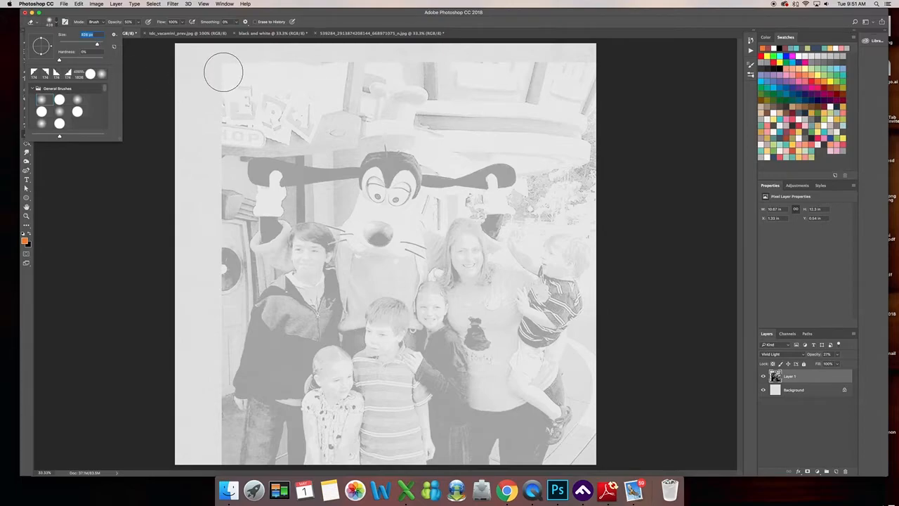
Softly erase along the outer edges of the photo layer to fade them into the background paper, touching up around the people
mouse_move(592, 71)
left_mouse_down()
mouse_move(295, 64)
mouse_move(303, 76)
mouse_move(344, 72)
mouse_move(241, 67)
mouse_move(220, 134)
mouse_move(212, 246)
mouse_move(215, 261)
mouse_move(230, 241)
mouse_move(230, 384)
mouse_move(217, 422)
mouse_move(224, 316)
mouse_move(232, 385)
mouse_move(216, 455)
left_mouse_up()
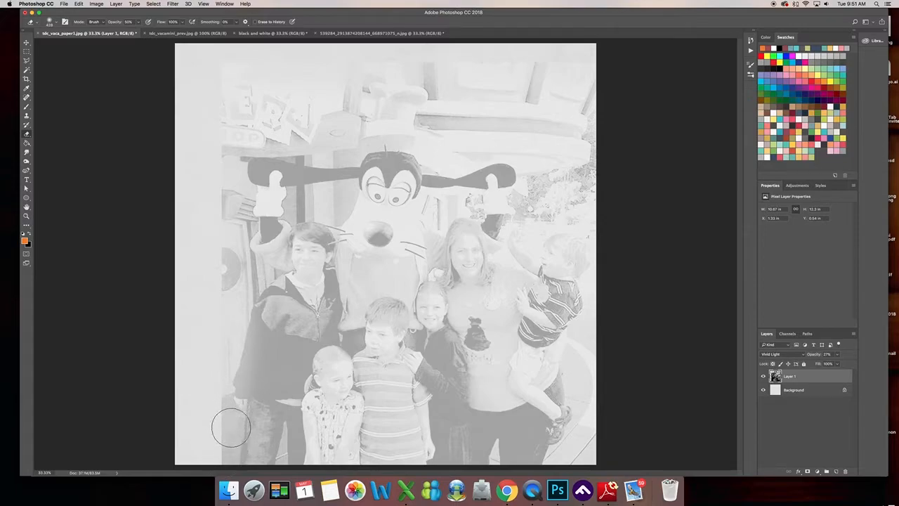
left_click_drag(231, 422, 234, 431)
mouse_move(586, 325)
left_mouse_down()
mouse_move(598, 281)
mouse_move(608, 342)
mouse_move(596, 441)
mouse_move(552, 469)
mouse_move(612, 396)
left_mouse_up()
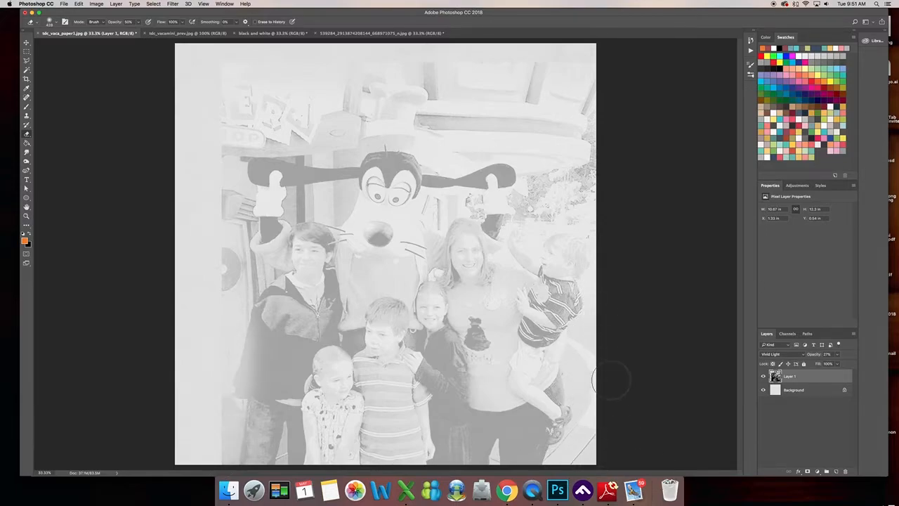
mouse_move(596, 48)
left_mouse_down()
mouse_move(587, 49)
mouse_move(604, 83)
left_mouse_up()
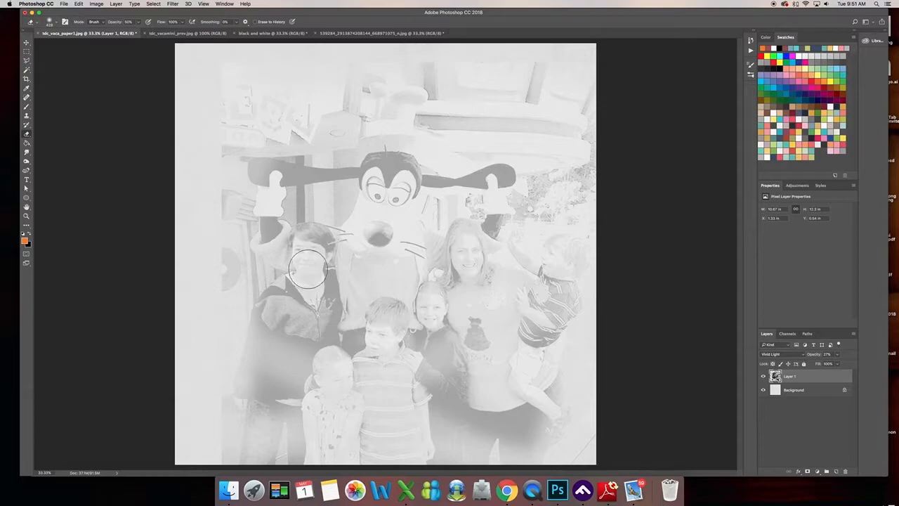
left_click_drag(307, 268, 307, 270)
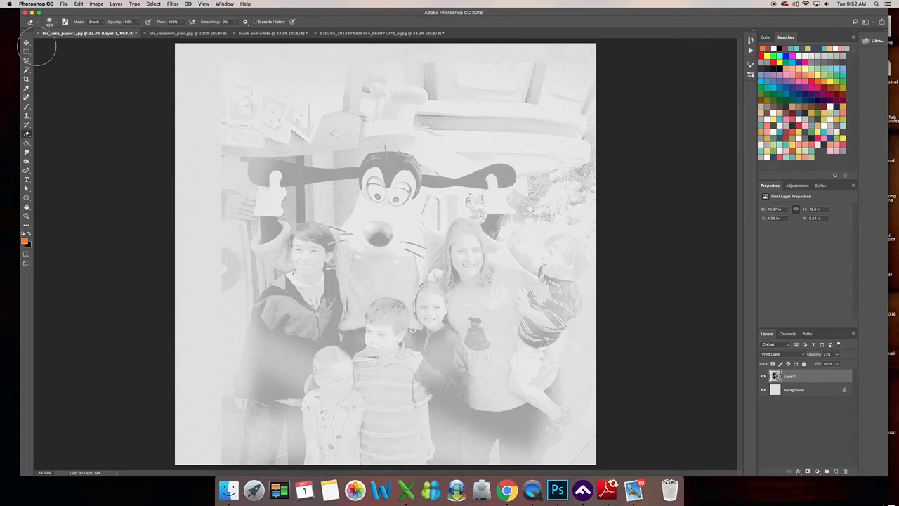
Reduce the eraser to about 348 px, raise its opacity to 100%, and erase the photo's hard left edge
left_click(28, 43)
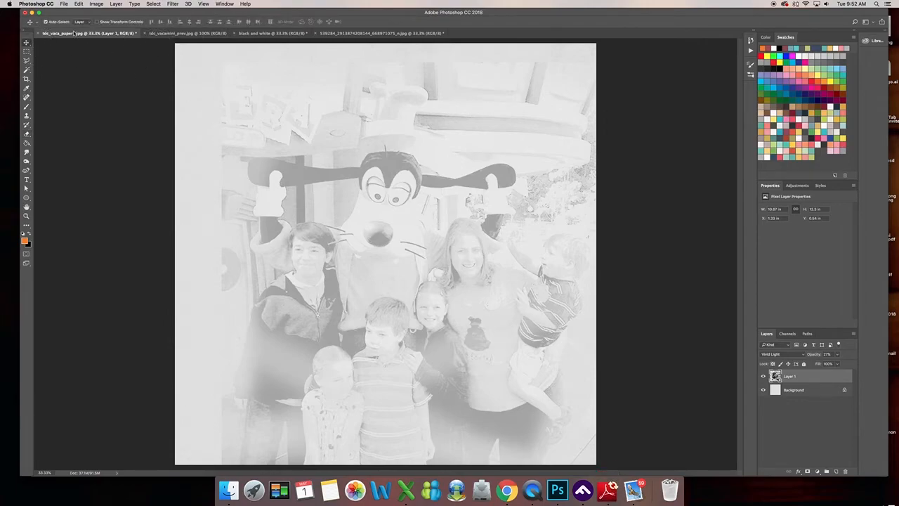
left_click(26, 135)
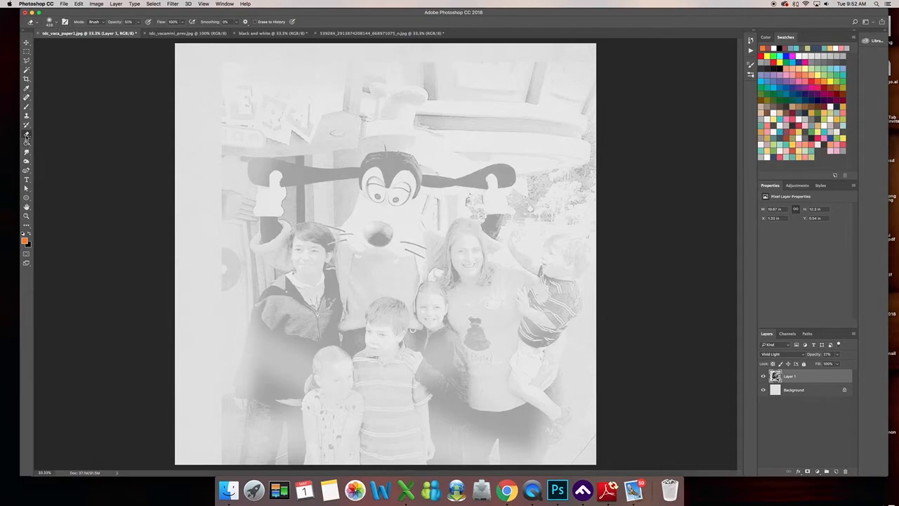
left_click(58, 23)
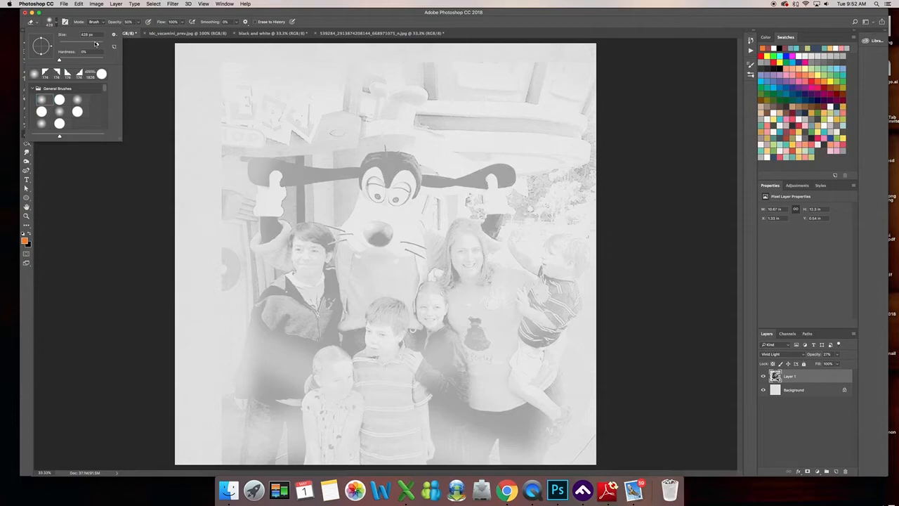
left_click(138, 23)
left_click_drag(137, 30, 176, 33)
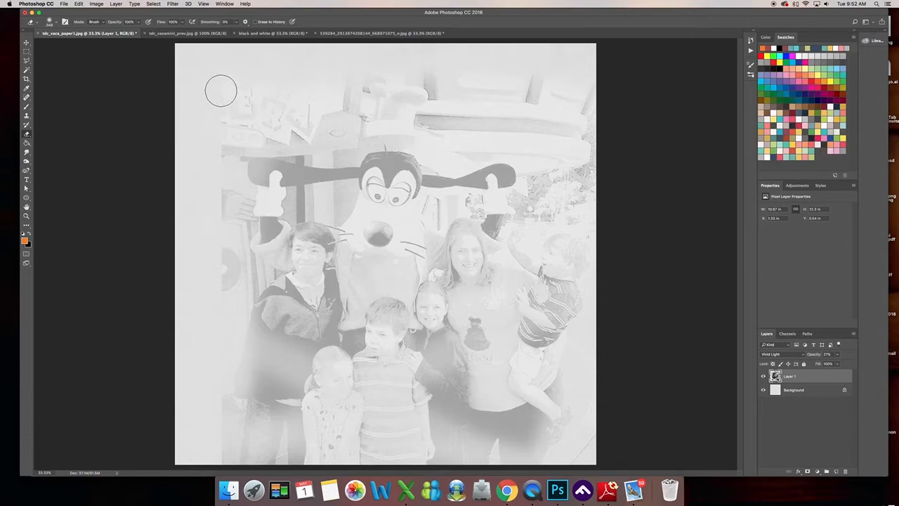
left_click_drag(220, 92, 233, 295)
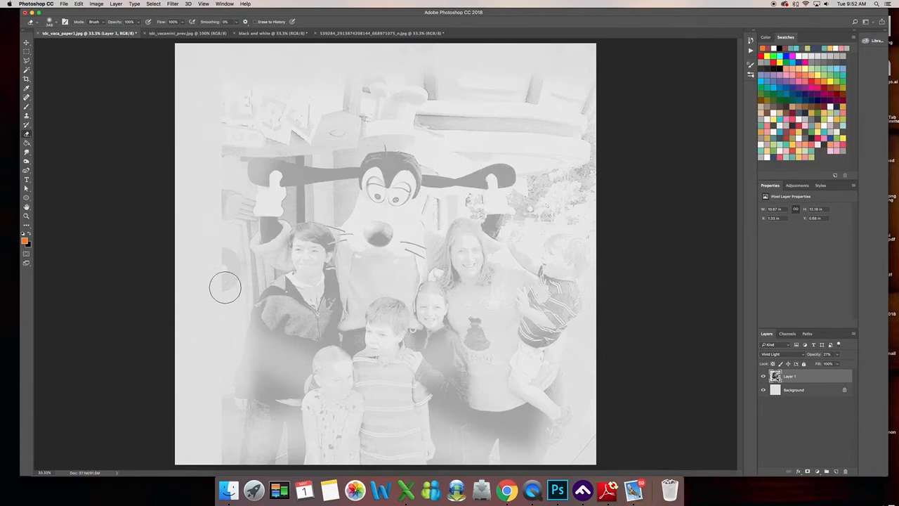